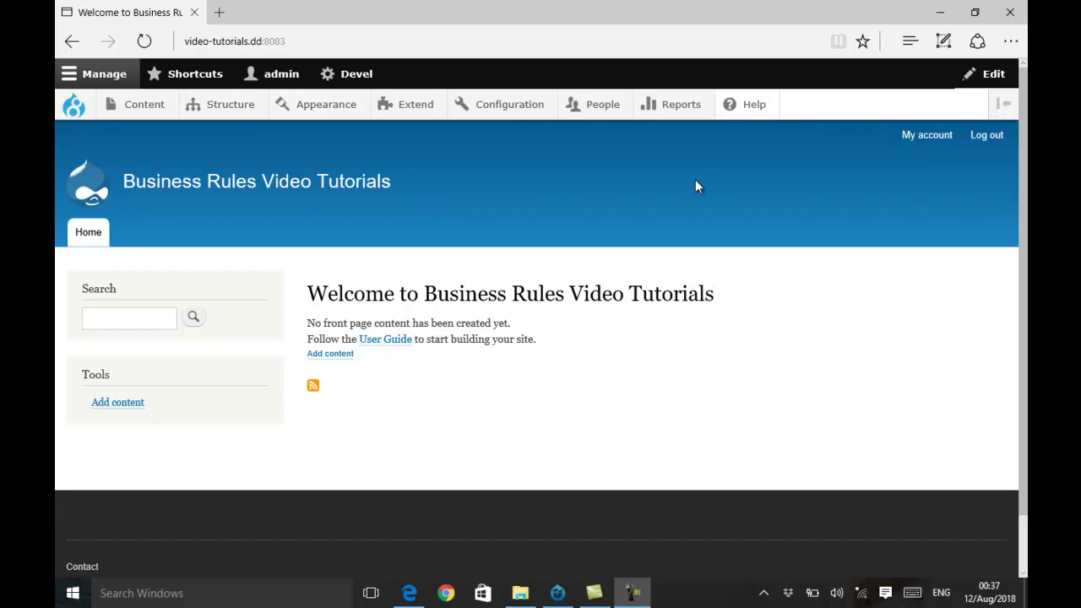
Open the Business Rules page from the site's Workflow configuration
mouse_move(505, 108)
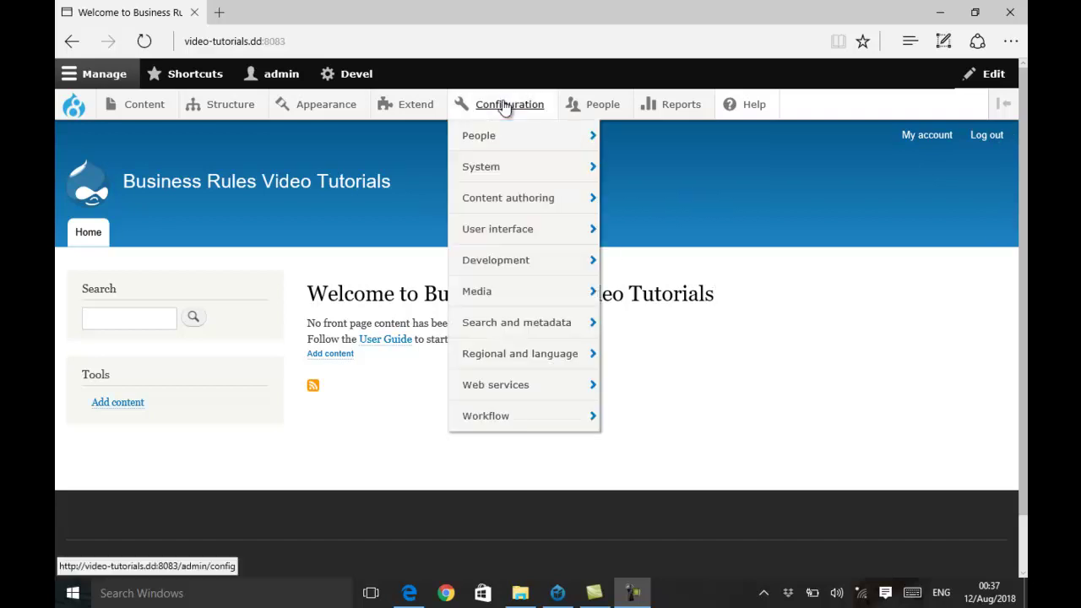
mouse_move(494, 416)
left_click(646, 429)
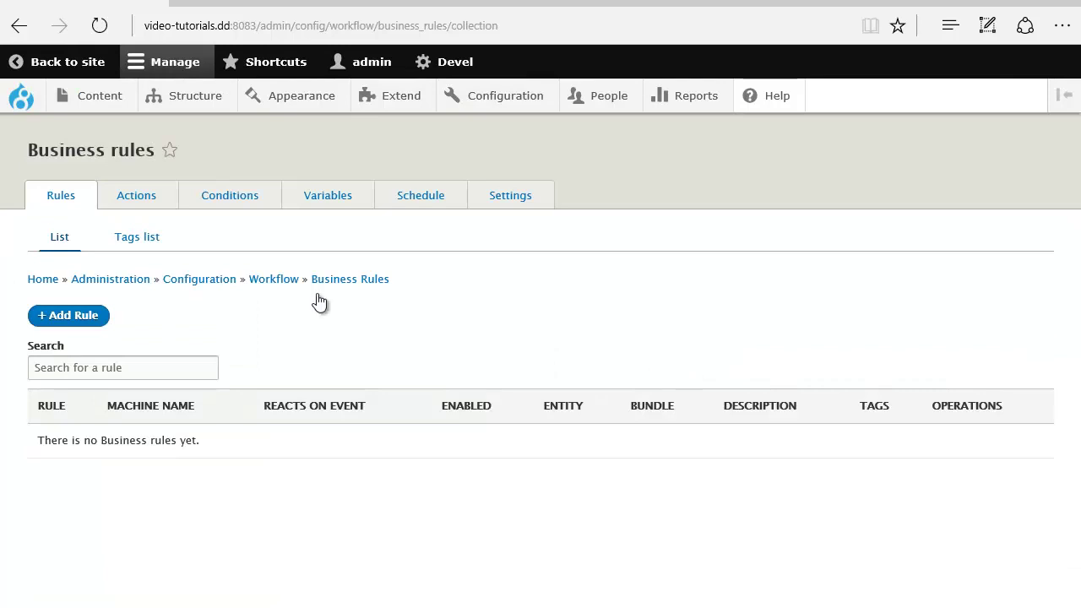
Start adding a Business Rules action of type Set field value
left_click(139, 197)
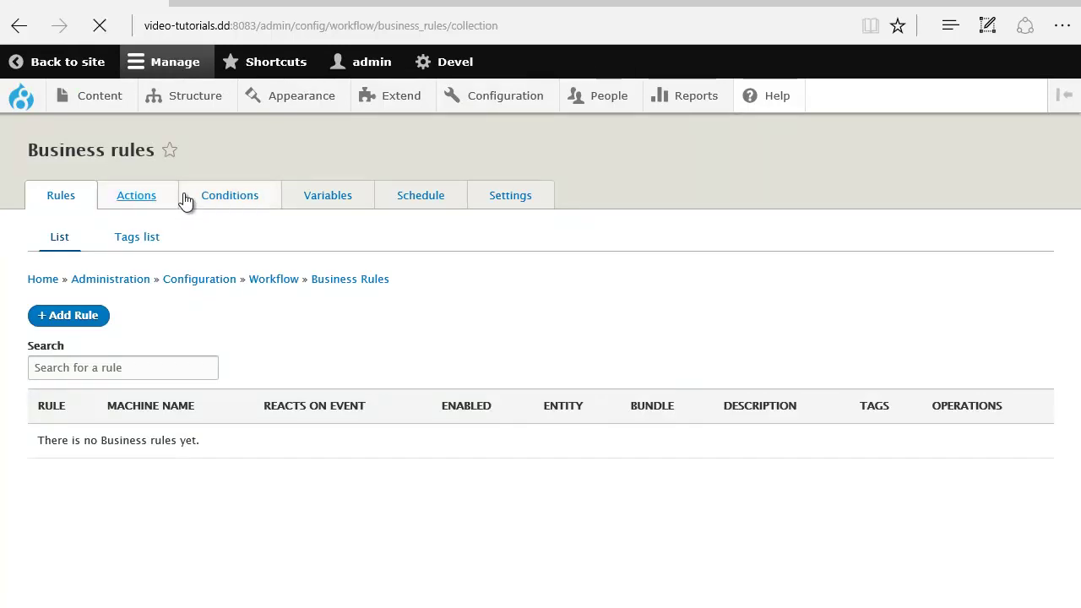
left_click(108, 315)
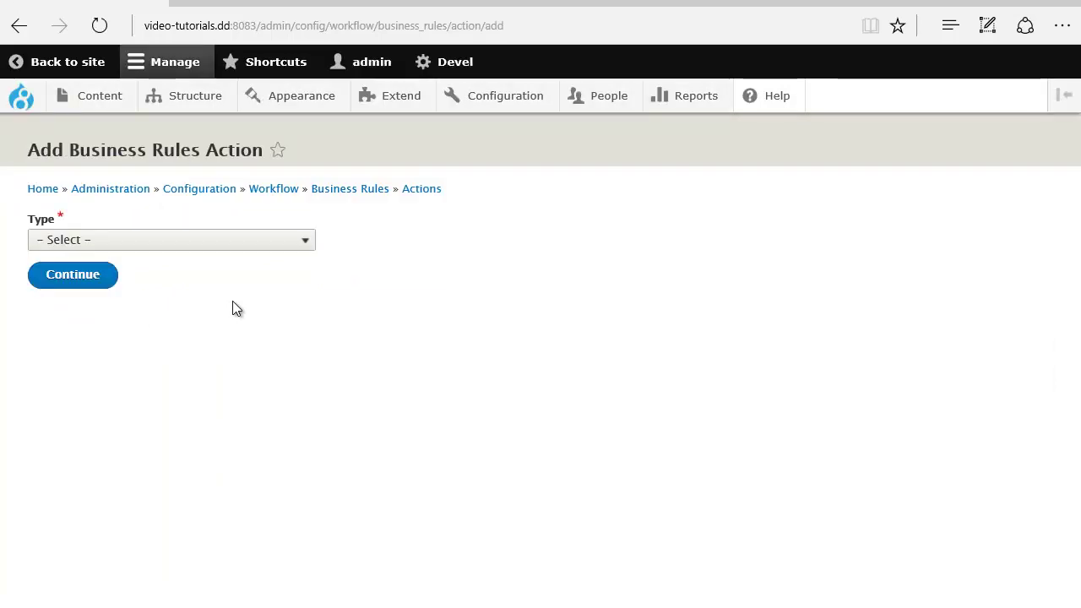
left_click(154, 241)
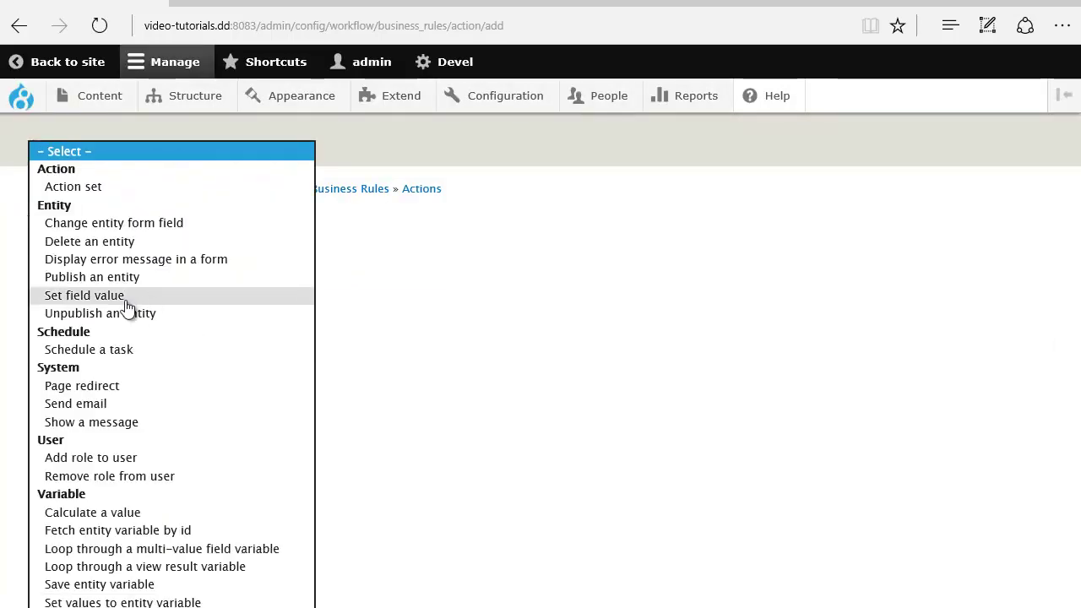
left_click(95, 300)
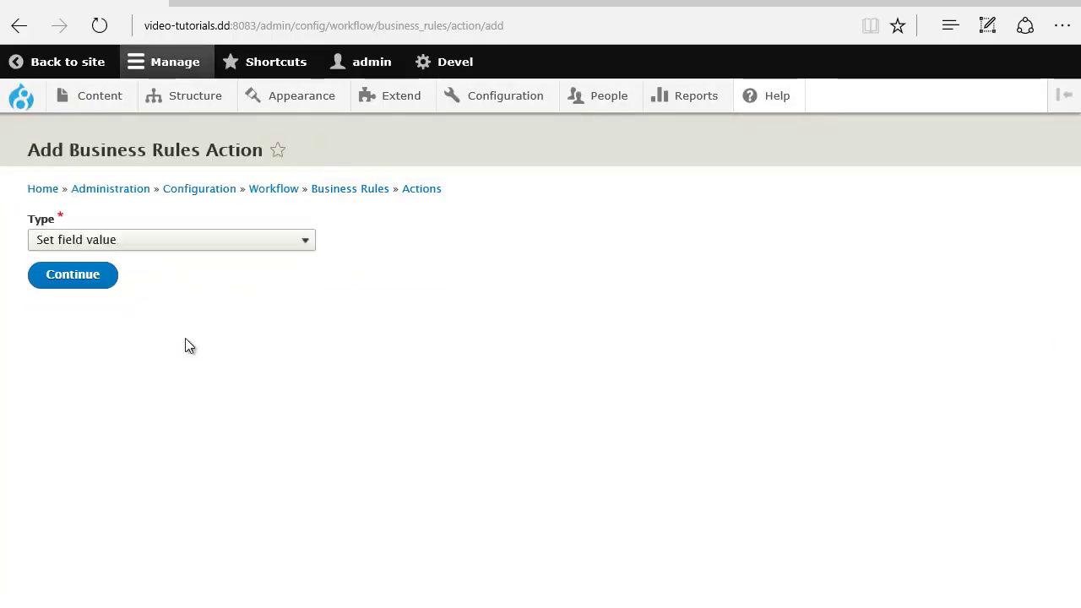
left_click(103, 275)
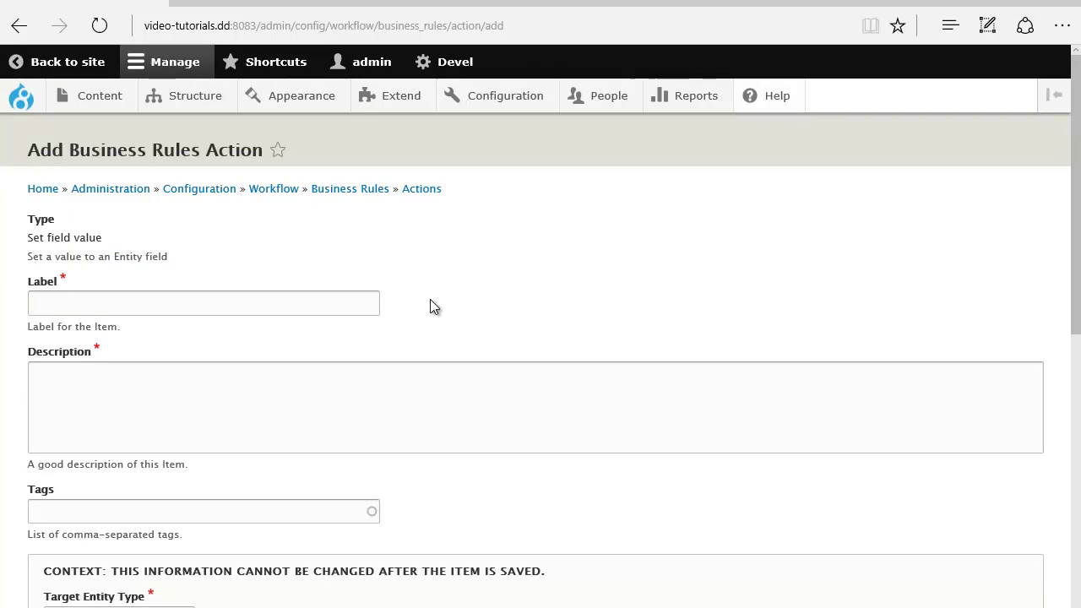
Enter "Set field value for the article node" as both the label and the description of the action
left_click_drag(92, 241, 34, 243)
key("ctrl+c")
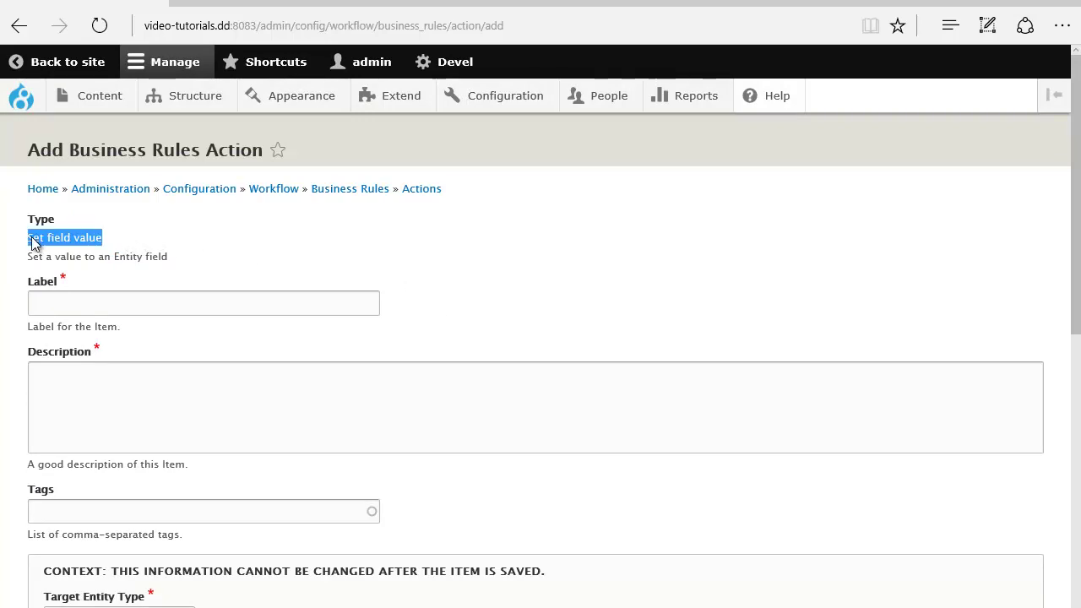
left_click(60, 298)
key("ctrl+v")
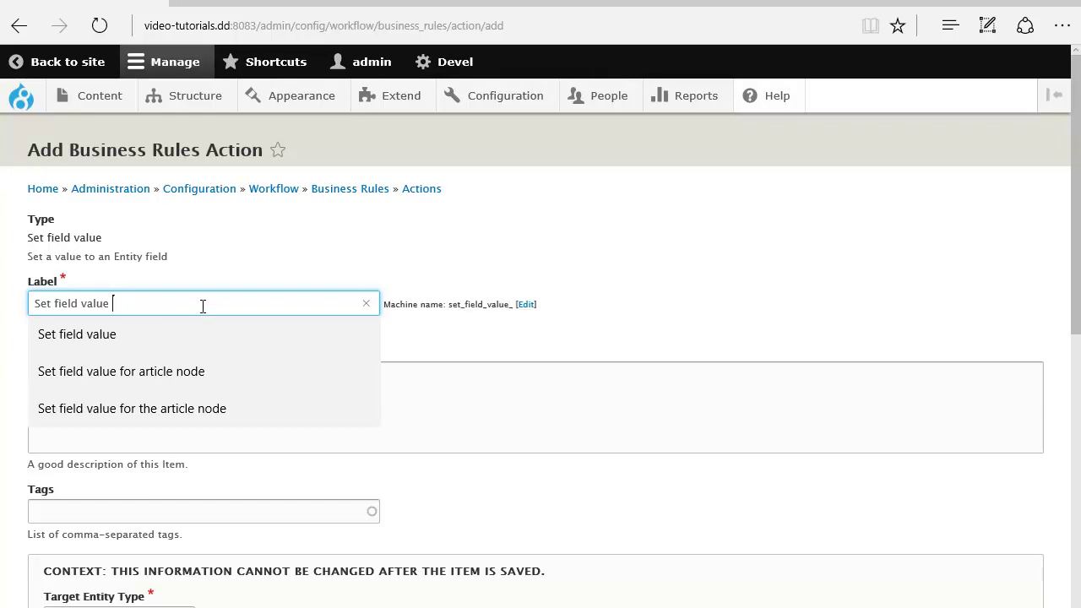
type("for the article node")
left_click_drag(247, 301, 20, 304)
key("ctrl+c")
left_click(152, 386)
key("ctrl+v")
left_click(791, 305)
Set the action's target entity type to Content and its target bundle to Article
scroll(772, 292, "down", 4)
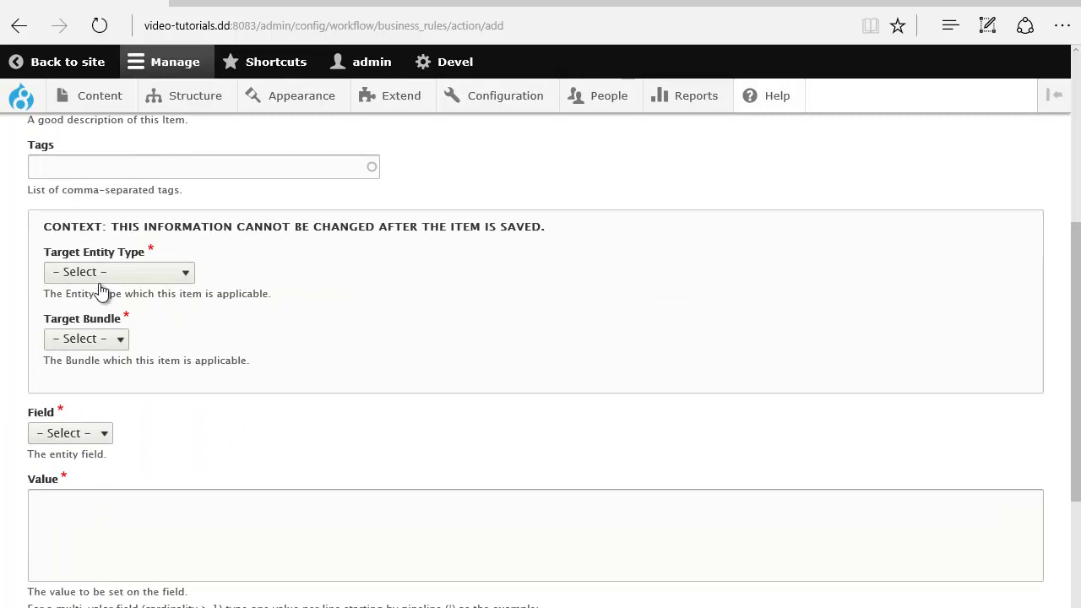
left_click(125, 272)
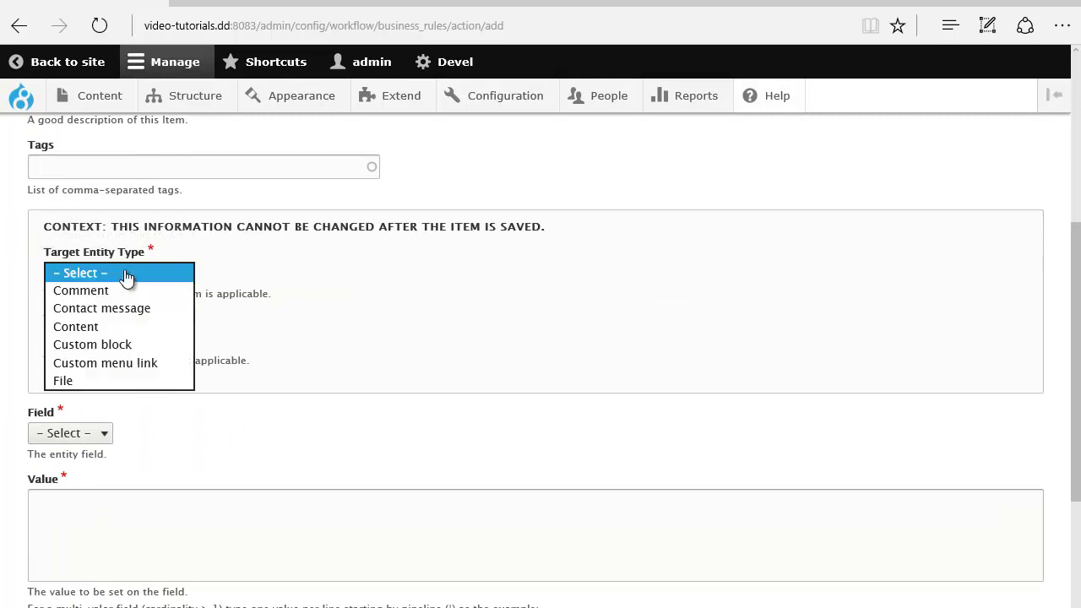
left_click(81, 325)
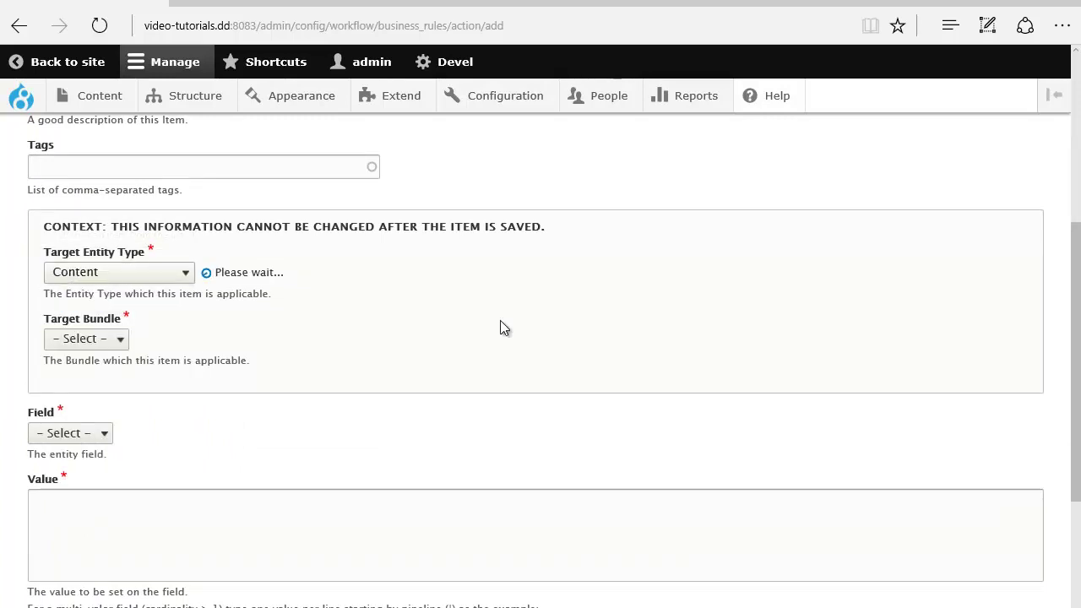
left_click(88, 342)
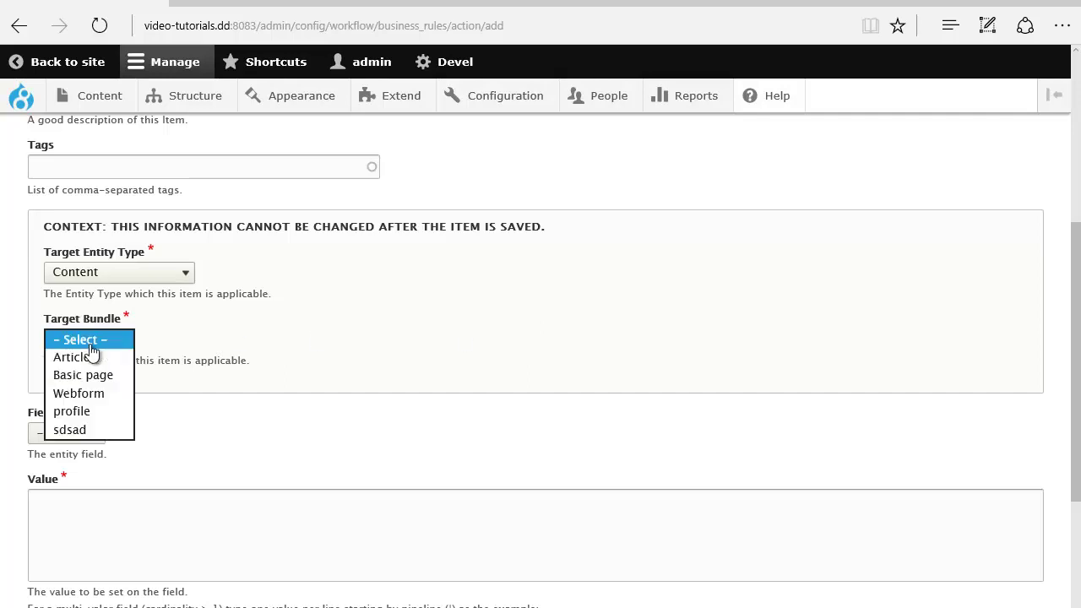
left_click(91, 358)
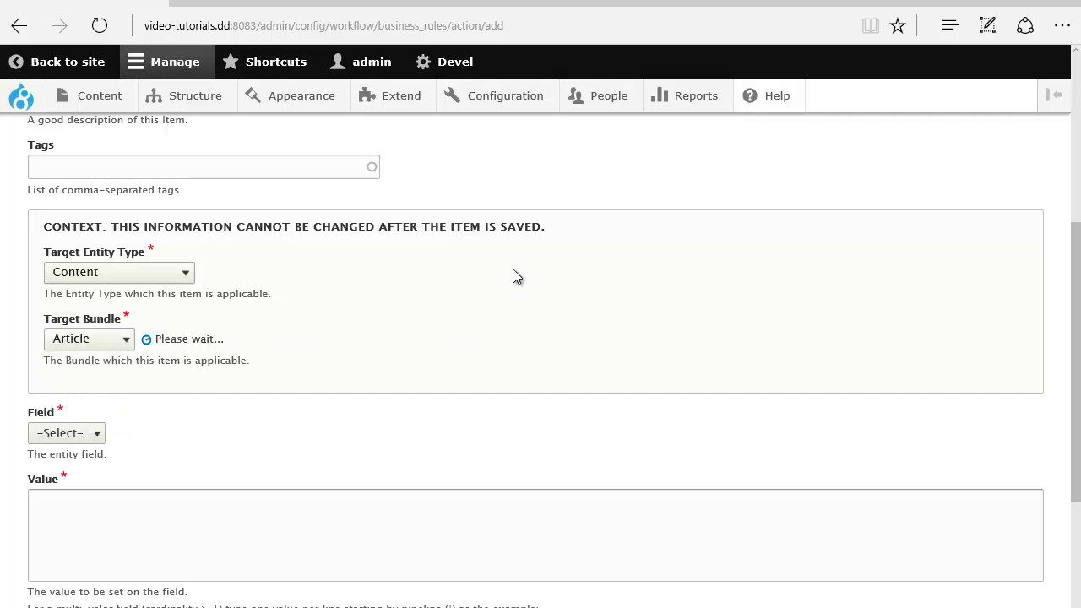
Choose "string: Title [title]" as the entity field that the action sets
scroll(25, 351, "down", 1)
double_click(34, 327)
left_click(73, 325)
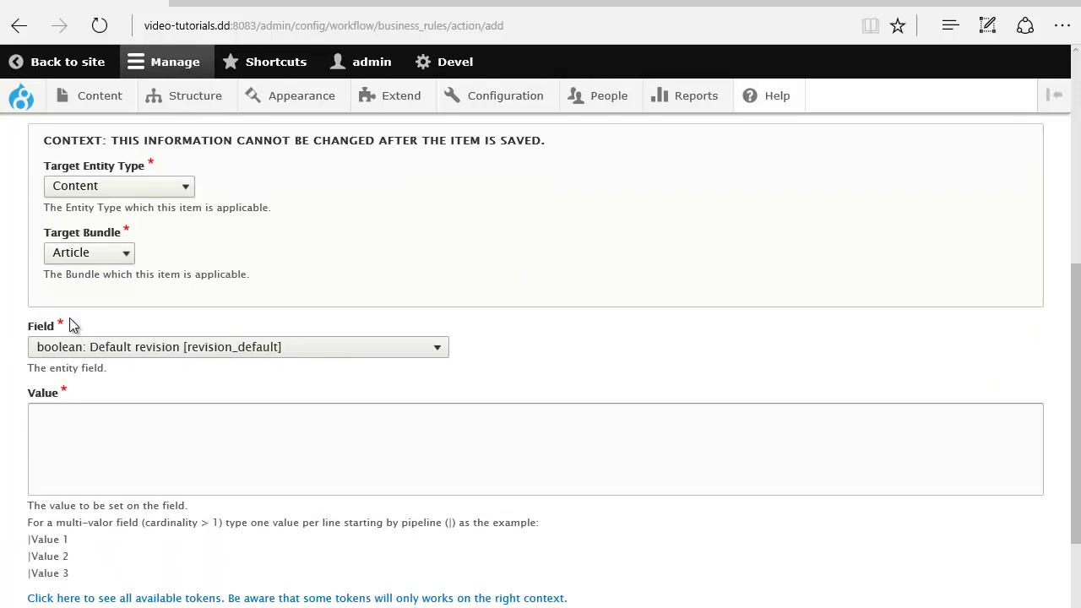
left_click(210, 348)
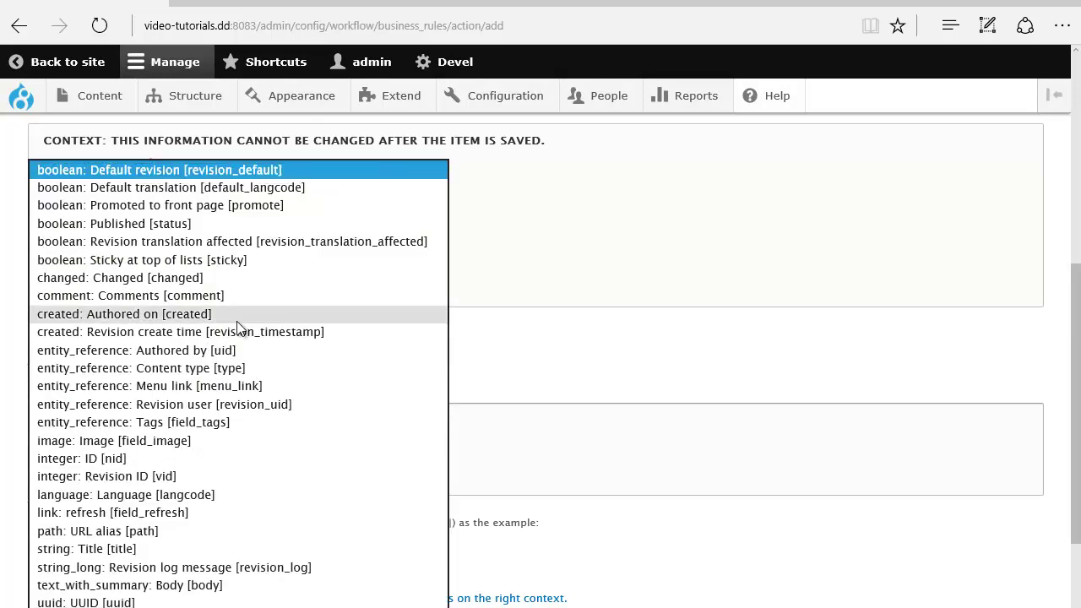
left_click(120, 549)
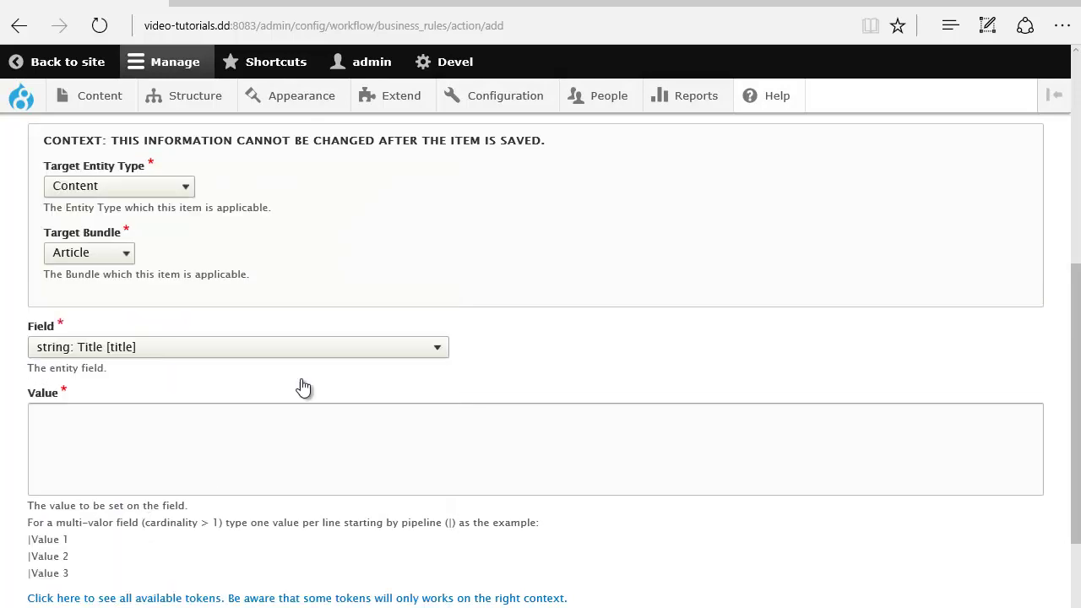
Enter "This is a new title" as the value for the title field
left_click(117, 436)
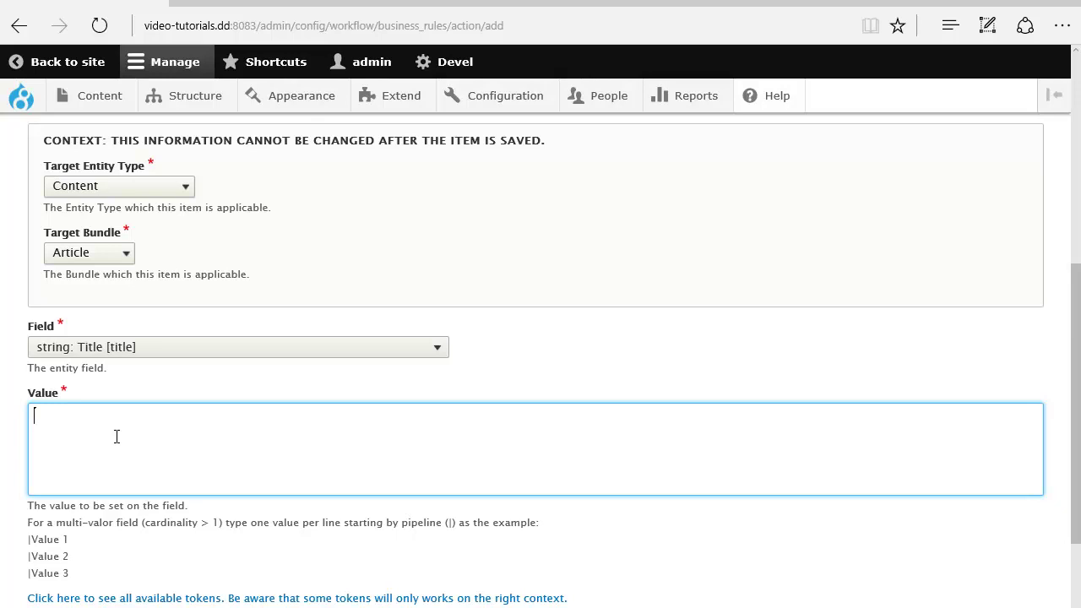
type("Ths is a new title")
left_click(46, 415)
type("i")
Examine the variables available for this action's context and collapse their list again
scroll(683, 325, "down", 1)
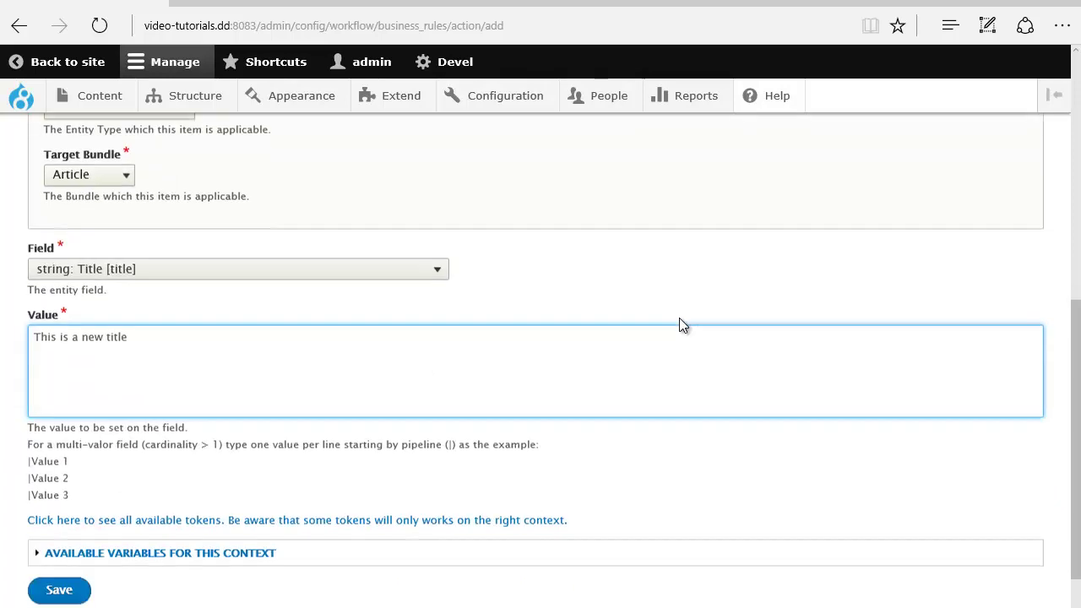
scroll(683, 325, "down", 1)
left_click(629, 395)
left_click(132, 507)
scroll(229, 563, "down", 3)
scroll(170, 450, "up", 2)
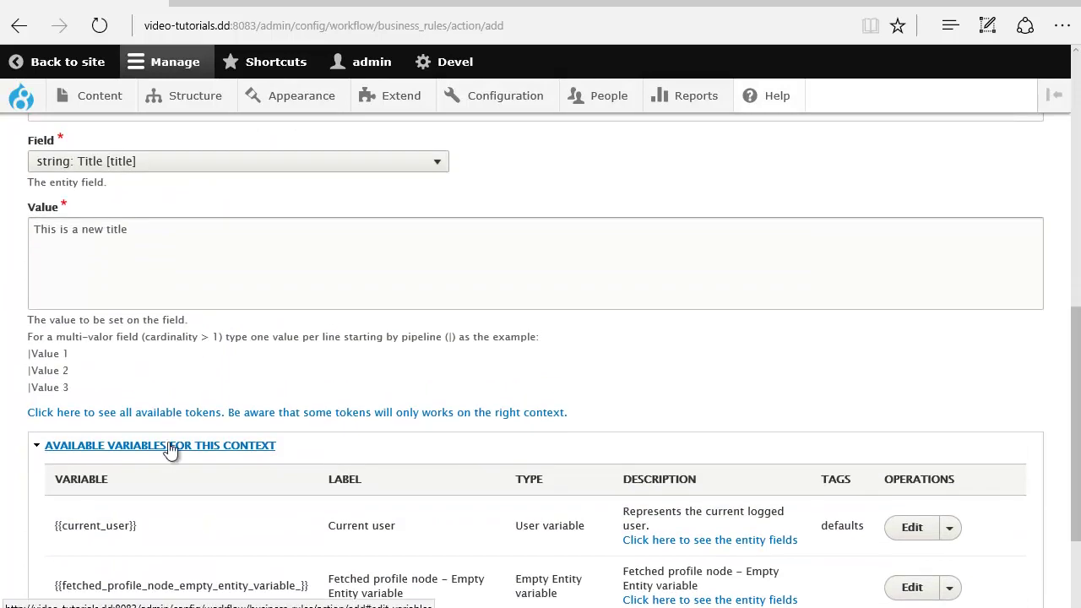
left_click(170, 450)
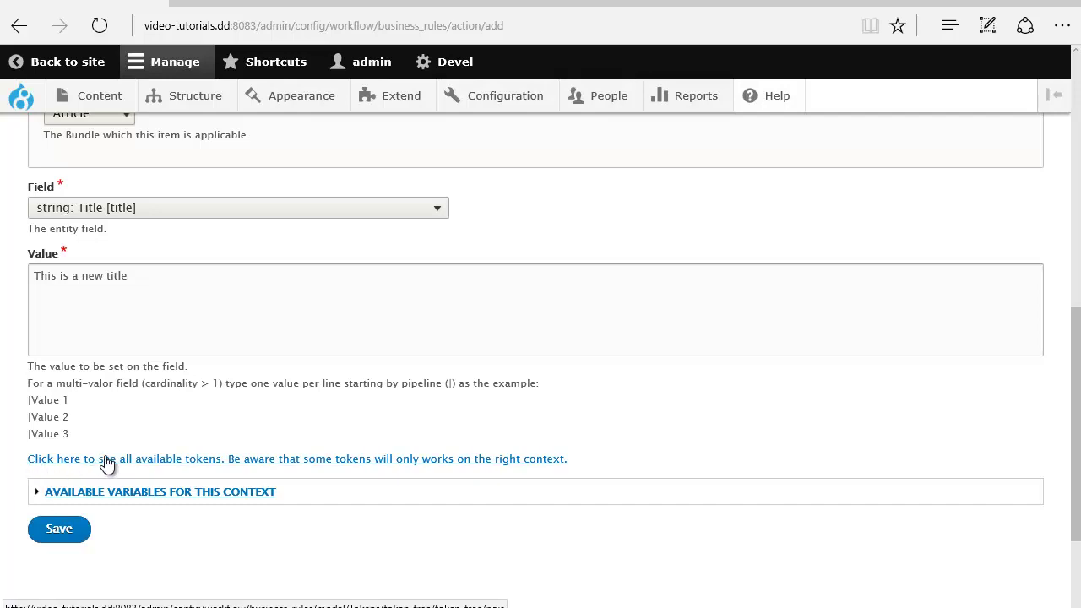
Replace the action's value with the node body token [node:body] from the available tokens, and save the action
left_click(293, 459)
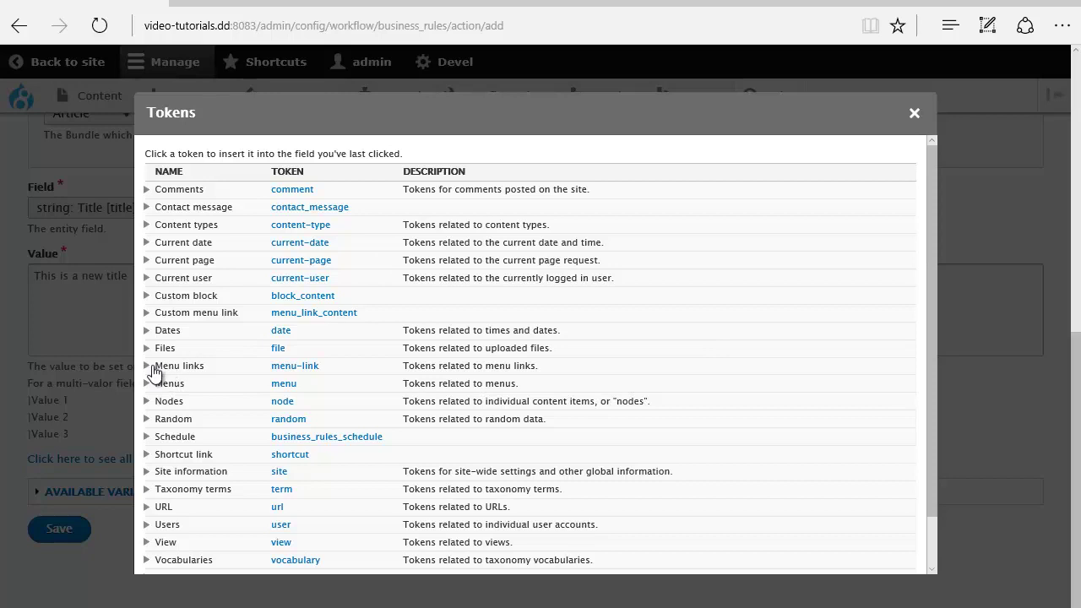
left_click(147, 402)
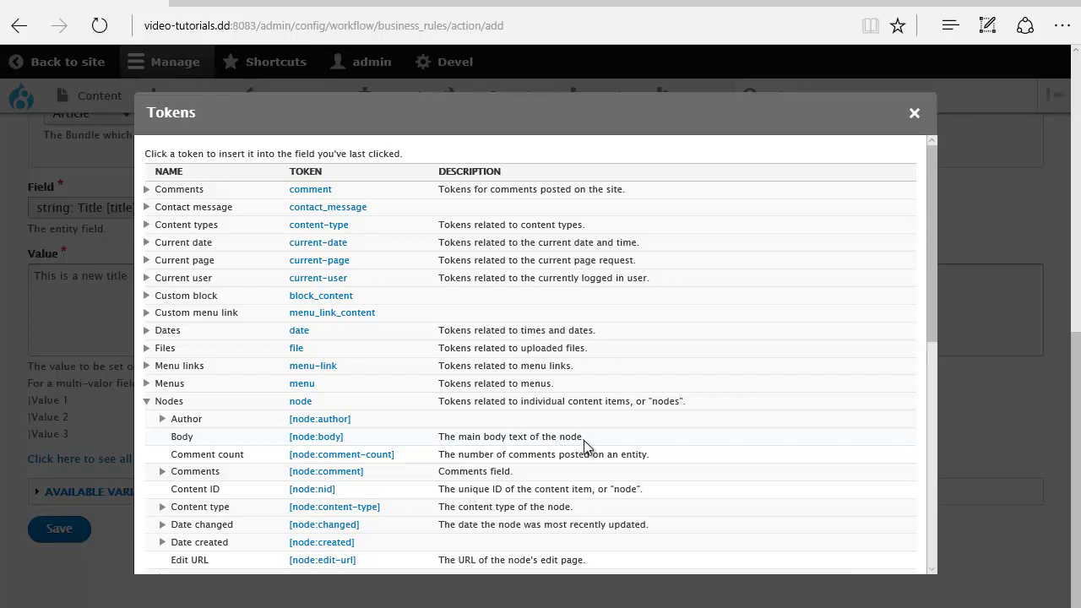
left_click_drag(582, 439, 438, 438)
left_click_drag(362, 433, 289, 448)
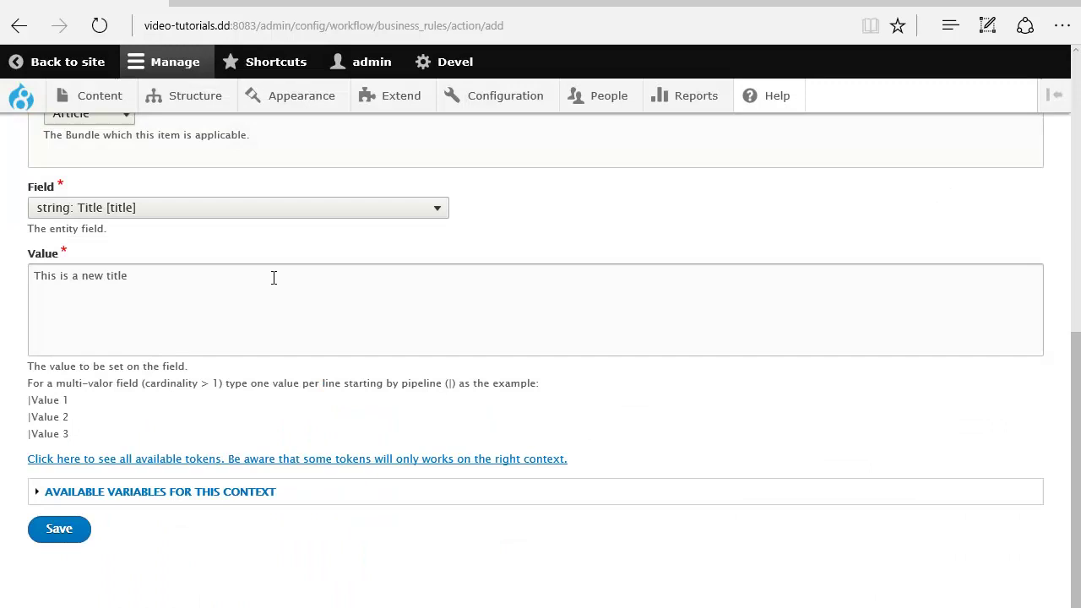
left_click_drag(273, 278, 2, 276)
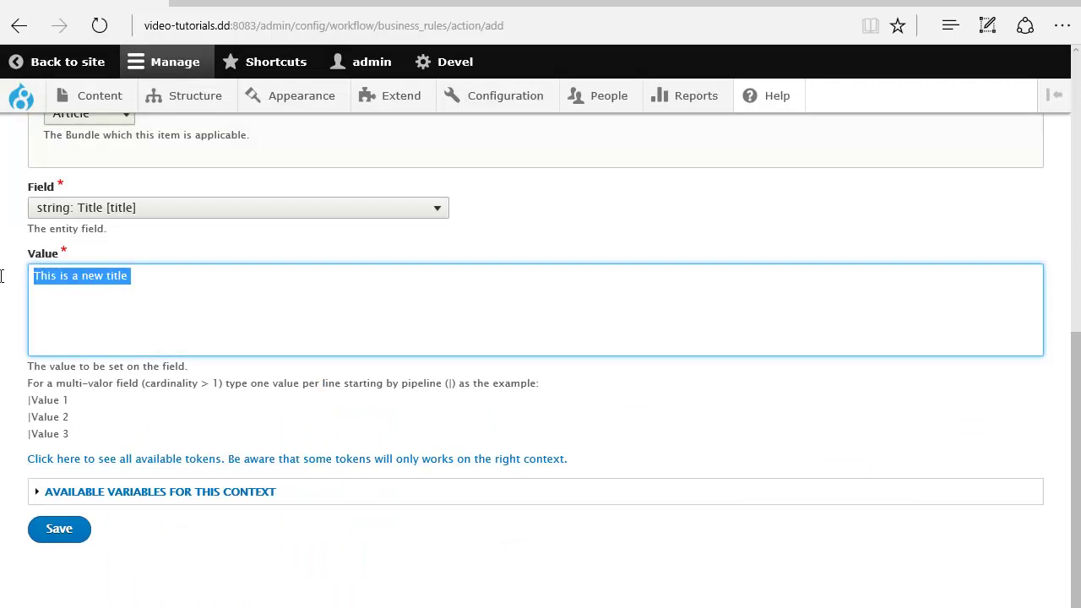
key("ctrl+v")
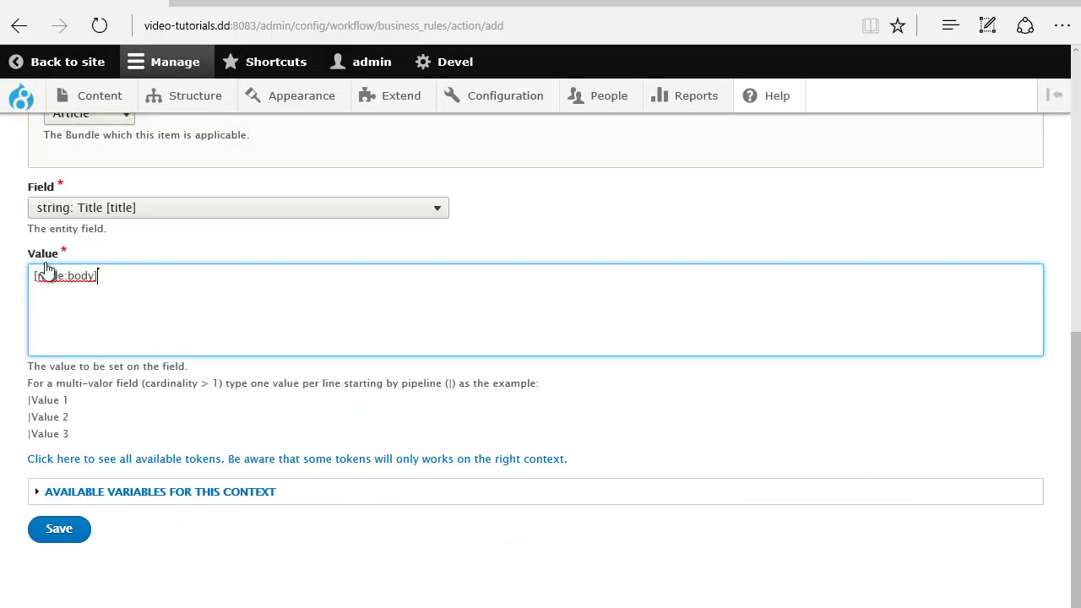
left_click(658, 223)
left_click(68, 531)
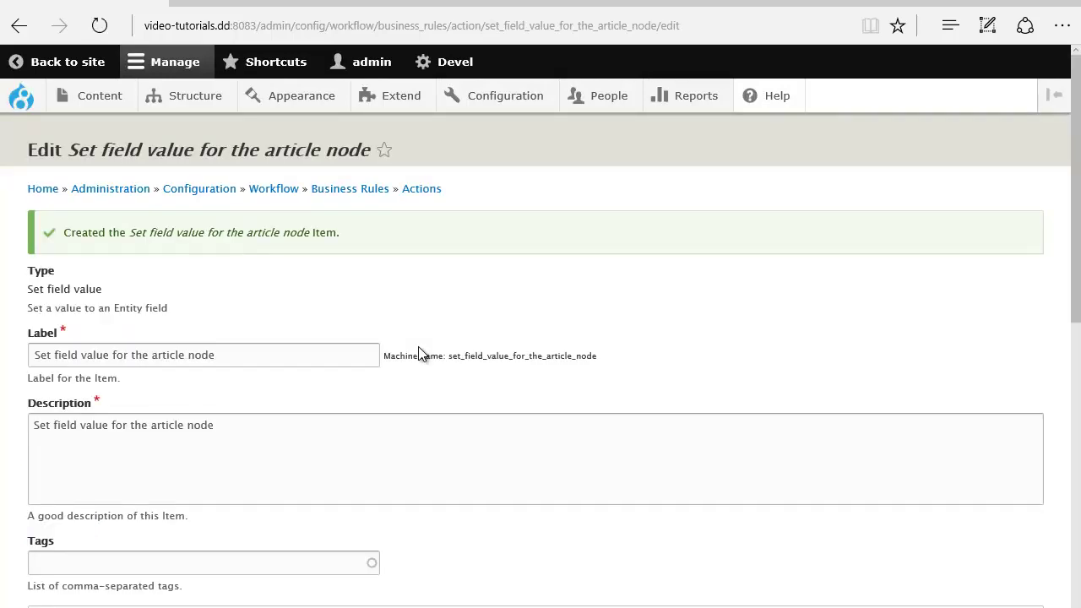
Start adding a business rule that reacts on the Before saving entity event
left_click(346, 191)
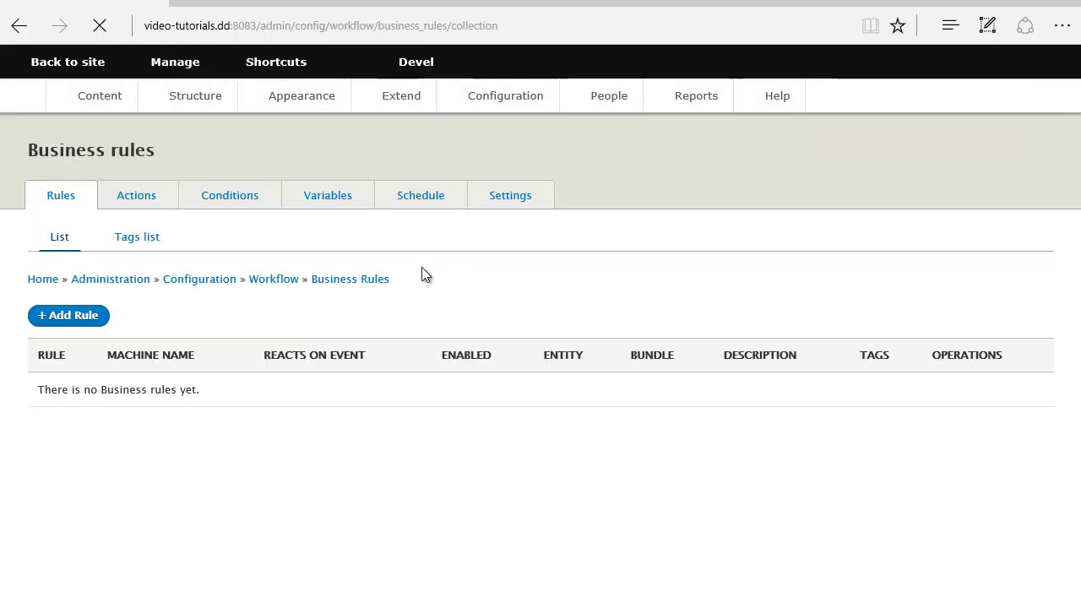
left_click(81, 319)
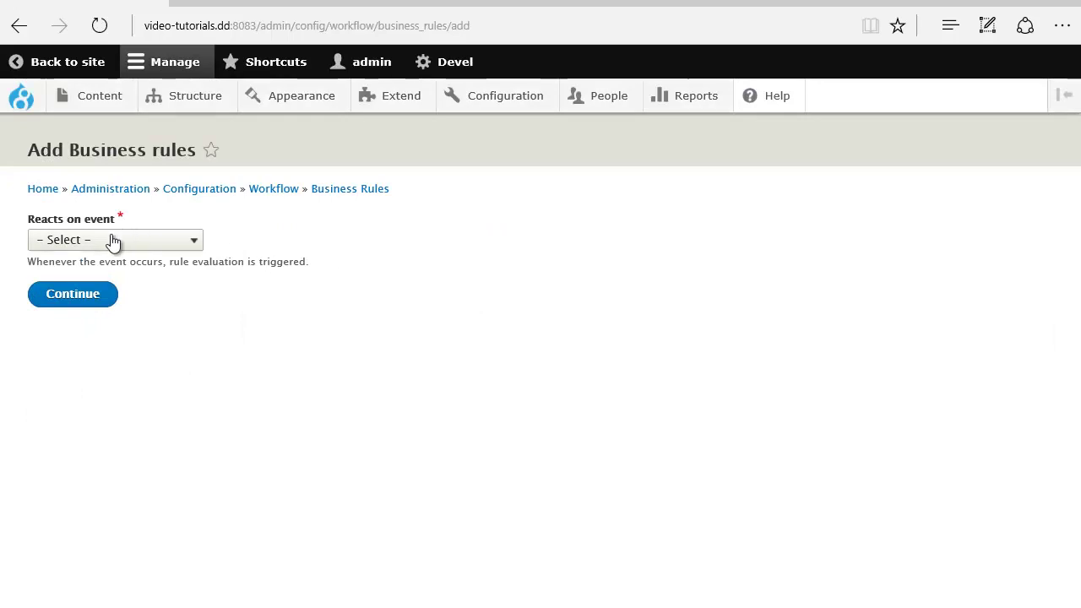
left_click(113, 241)
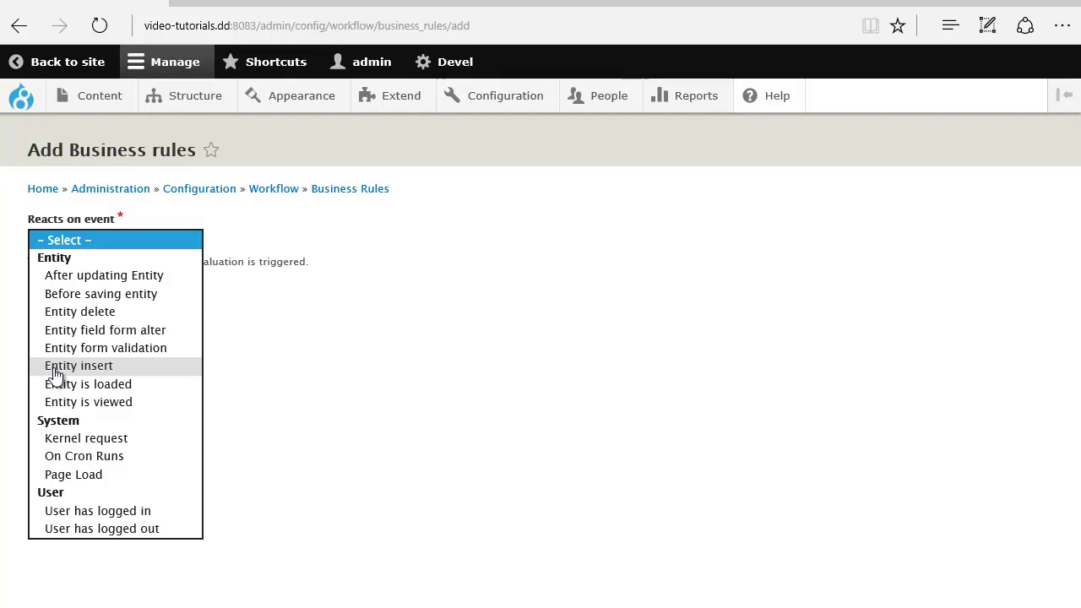
left_click(60, 297)
left_click(66, 297)
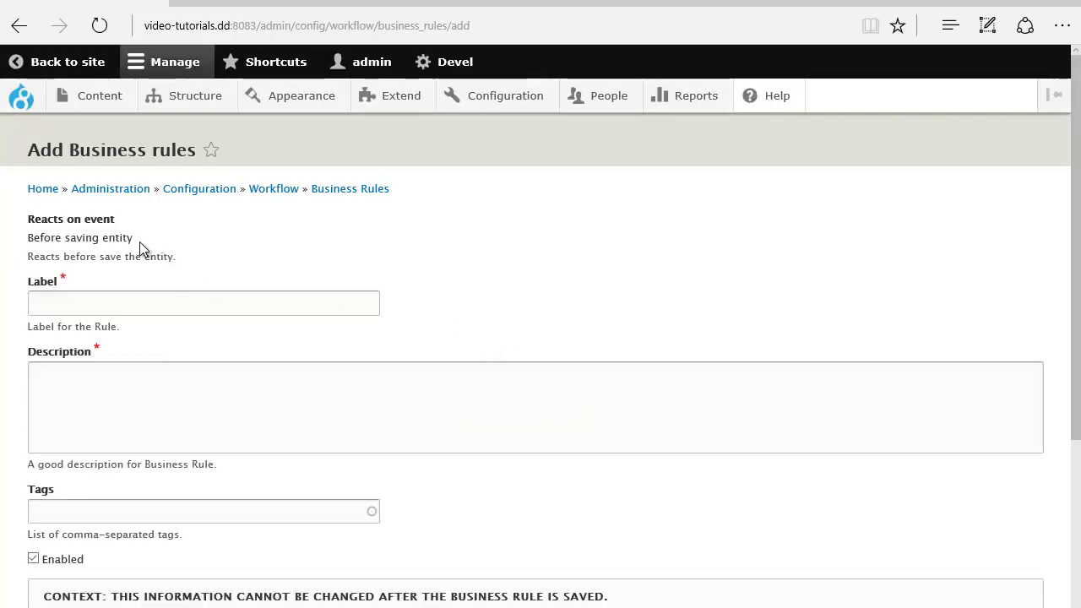
Enter "Before saving entity of type article" as both the label and the description of the rule
left_click_drag(137, 240, 41, 243)
key("ctrl+c")
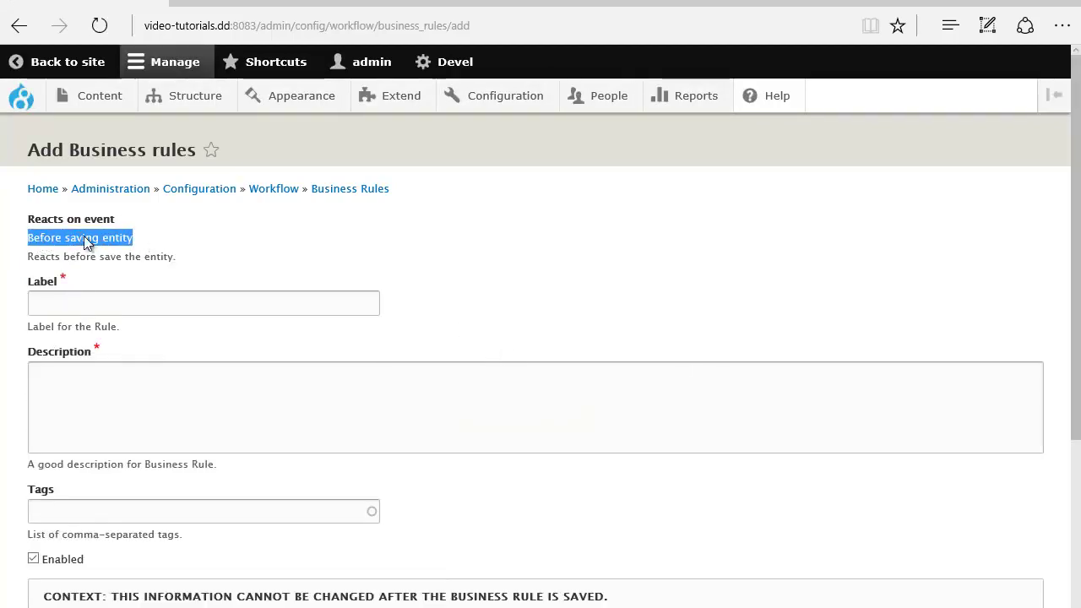
left_click(104, 308)
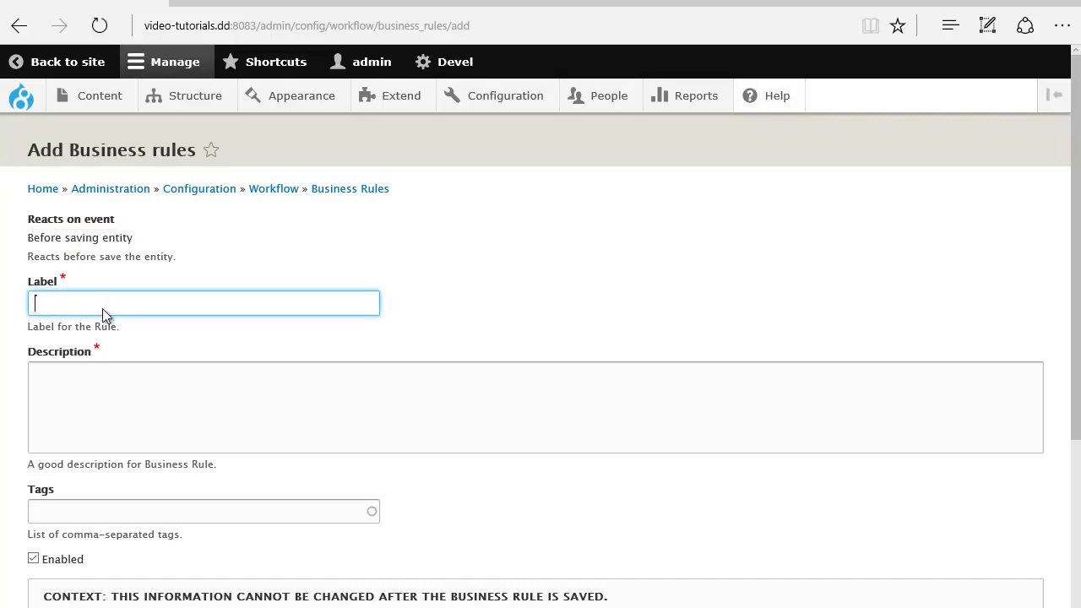
key("ctrl+v")
type("of type article")
left_click(179, 363)
triple_click(222, 307)
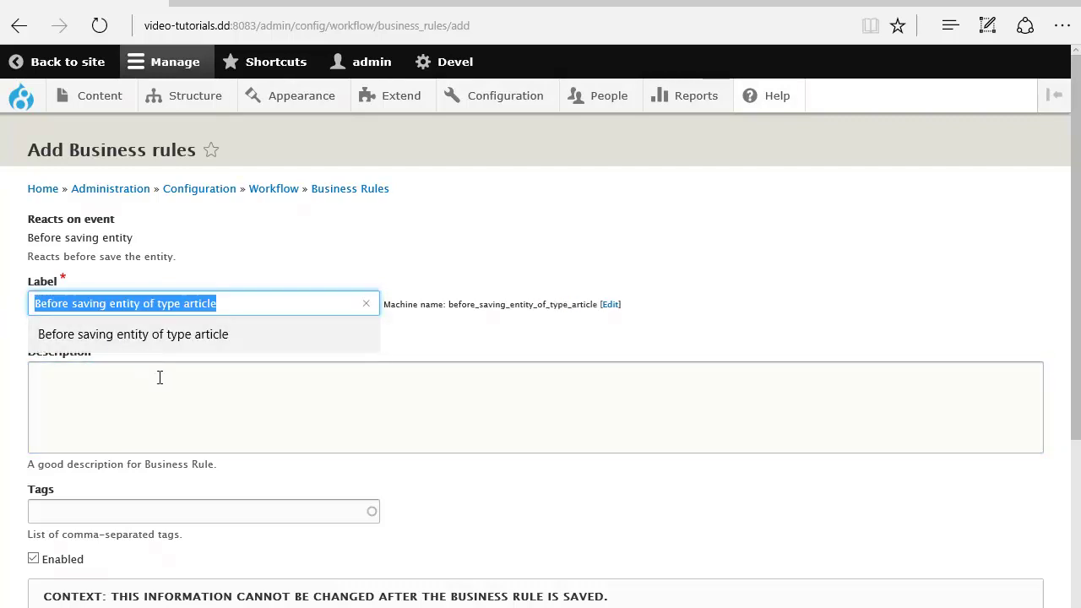
key("ctrl+c")
left_click(208, 388)
key("ctrl+v")
scroll(795, 227, "down", 3)
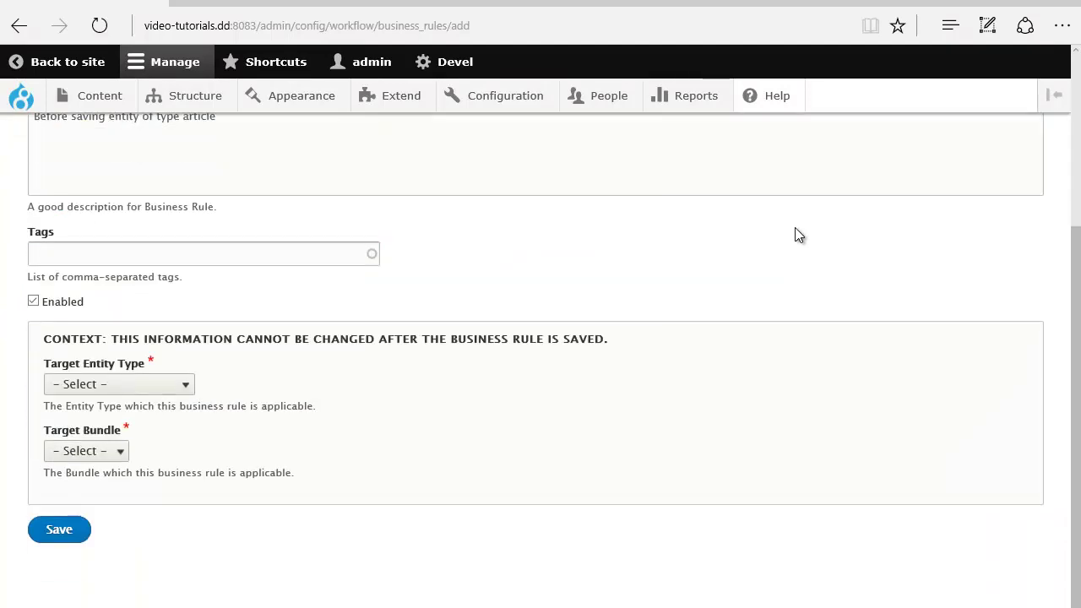
Target the rule at entity type Content and bundle Article, and save the rule
left_click(97, 386)
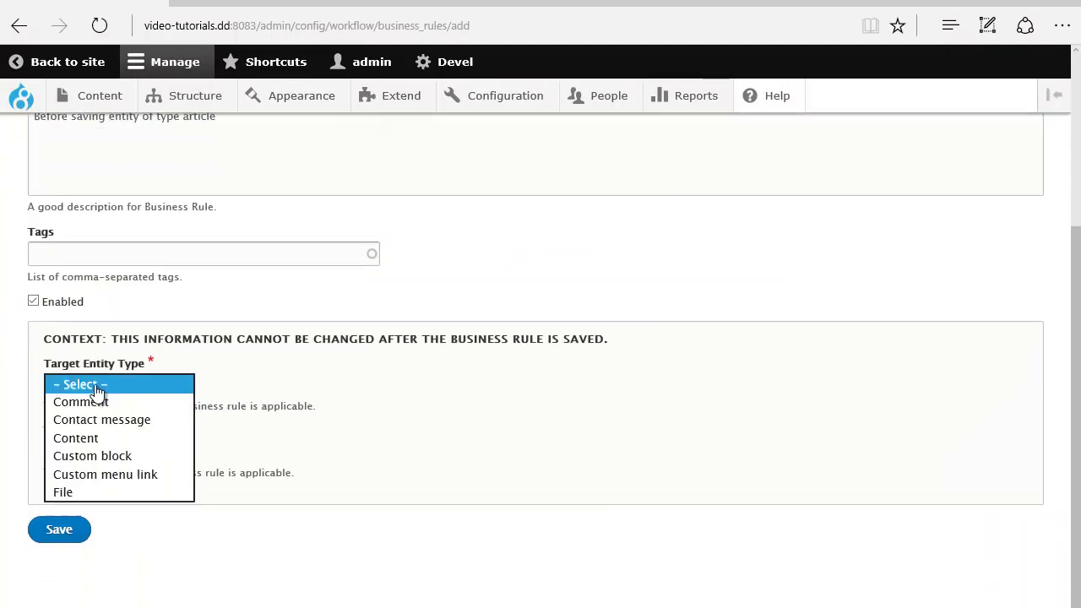
left_click(88, 438)
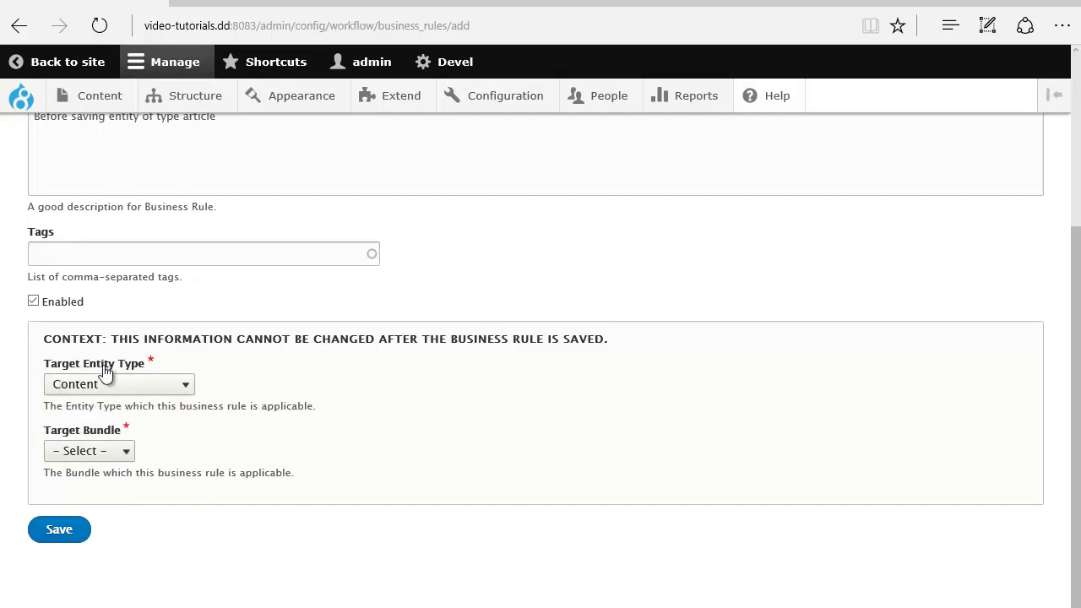
left_click(87, 451)
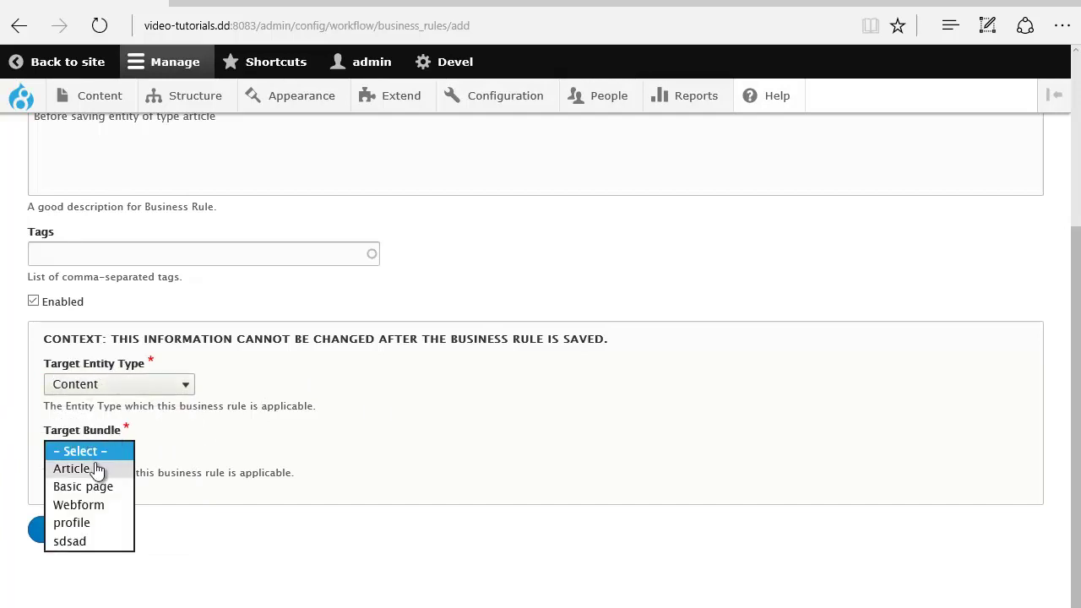
left_click(104, 468)
left_click(44, 532)
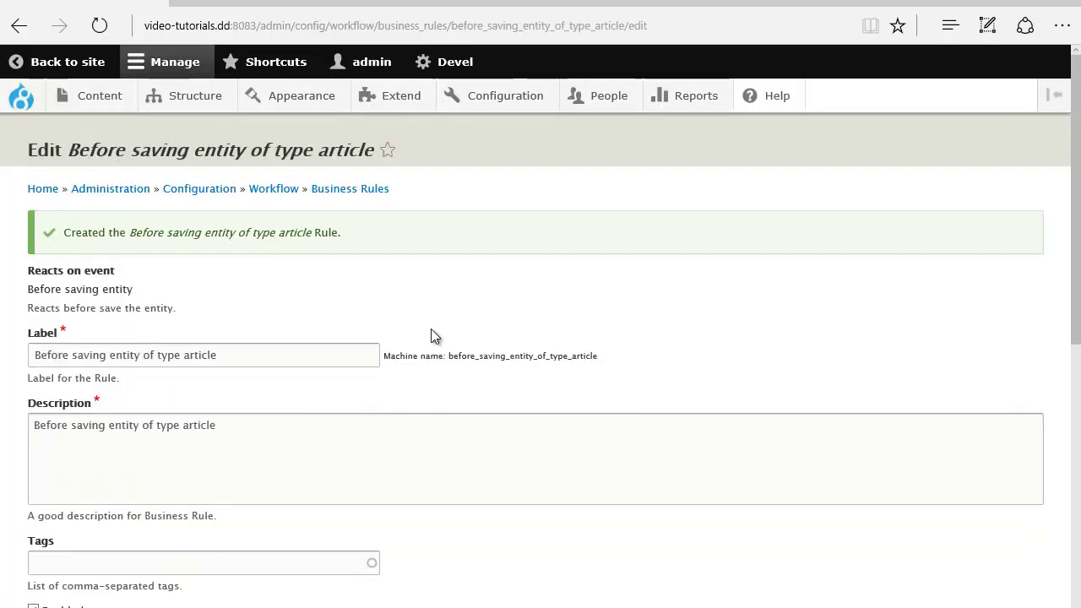
Add the existing action "Set field value for the article node" to the rule's items and save the rule
scroll(432, 329, "down", 10)
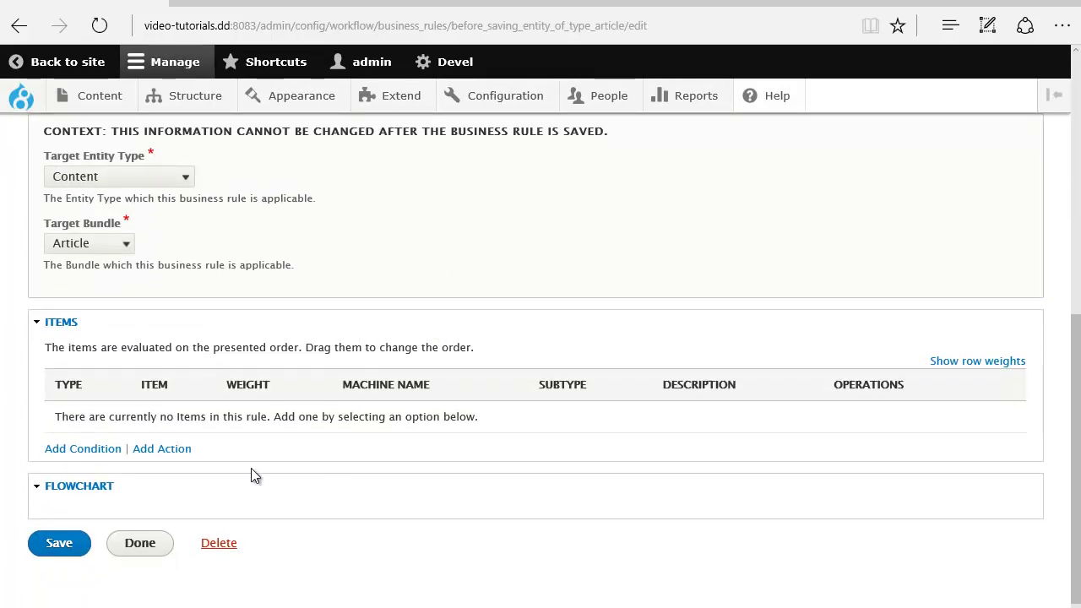
left_click(150, 454)
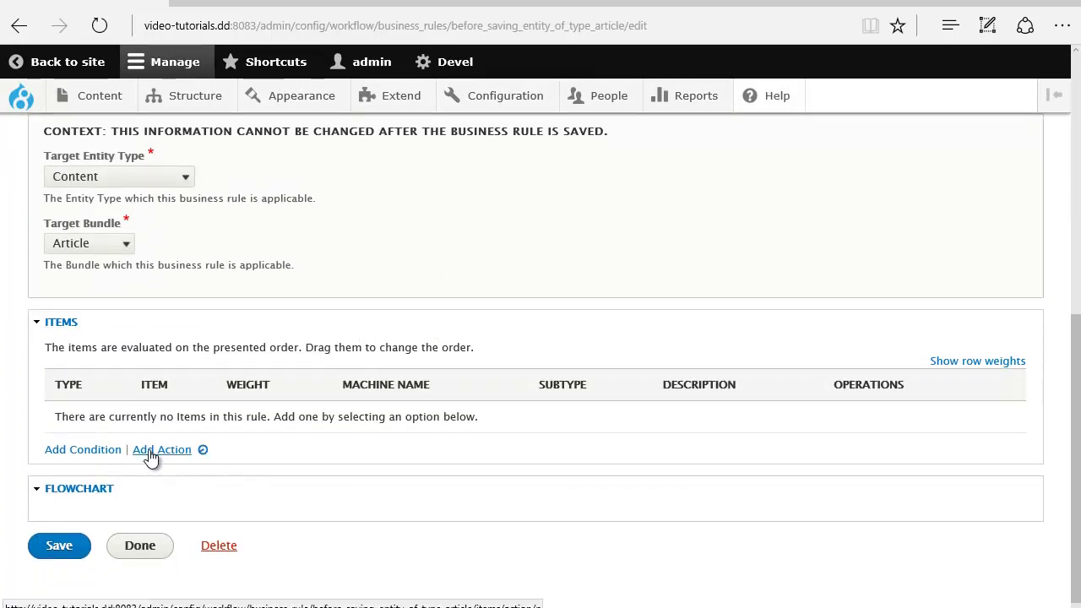
scroll(279, 376, "down", 1)
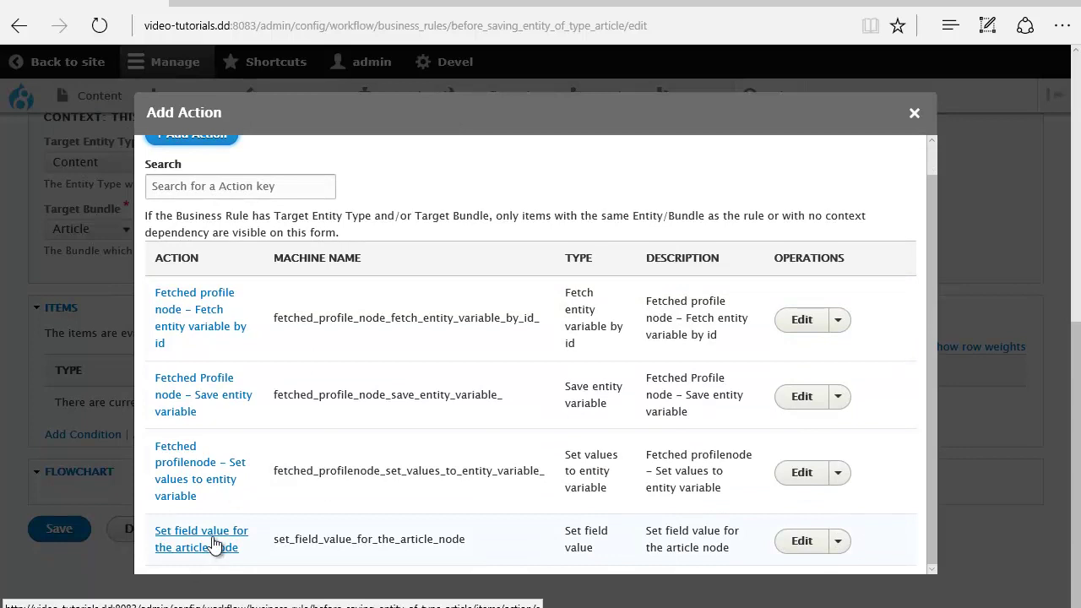
left_click(213, 539)
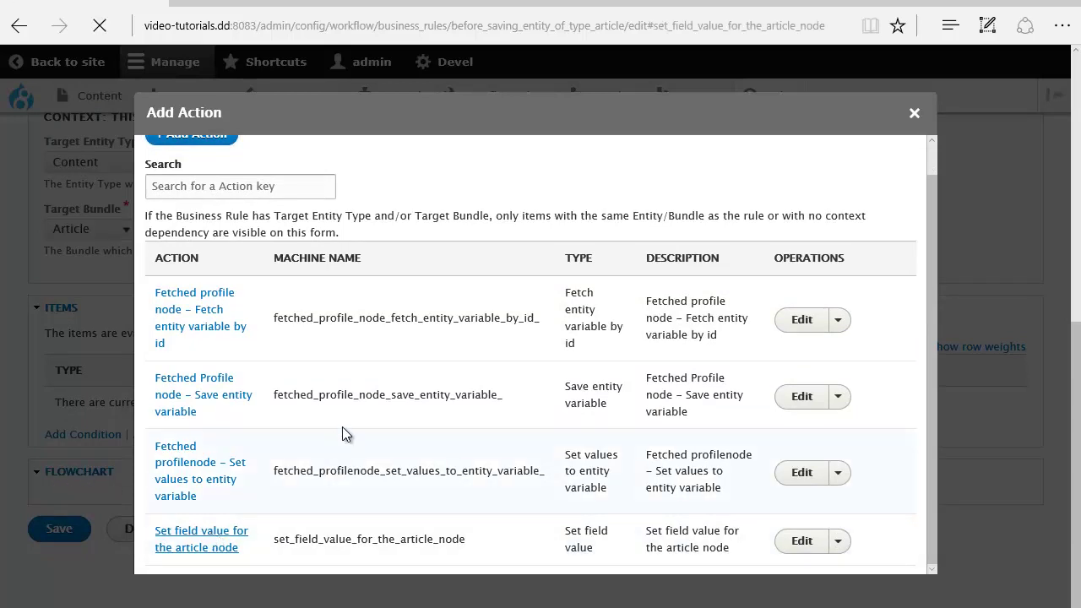
scroll(277, 367, "up", 1)
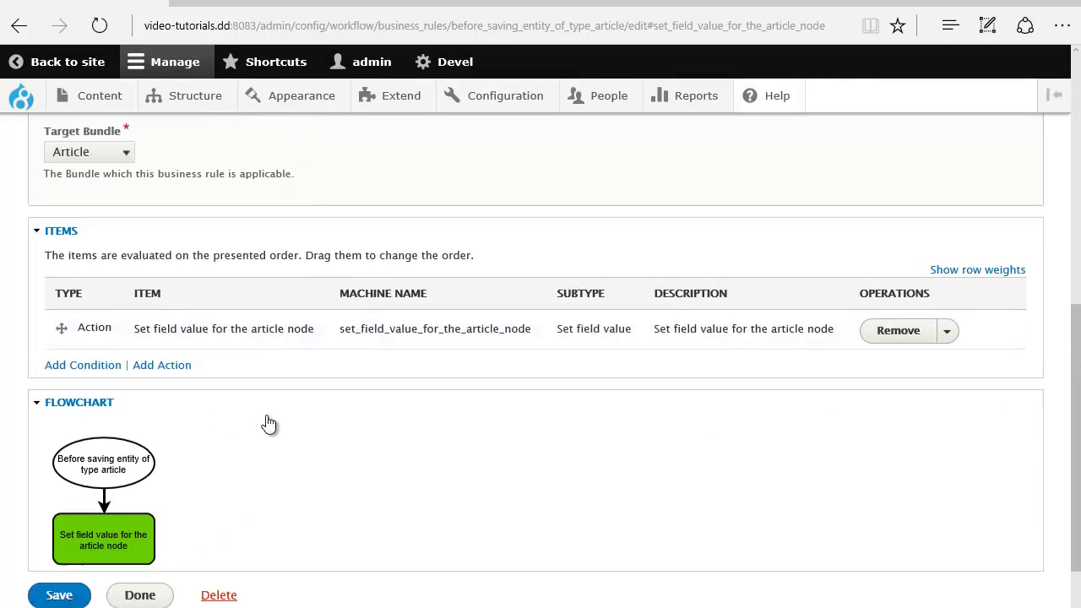
scroll(273, 406, "down", 1)
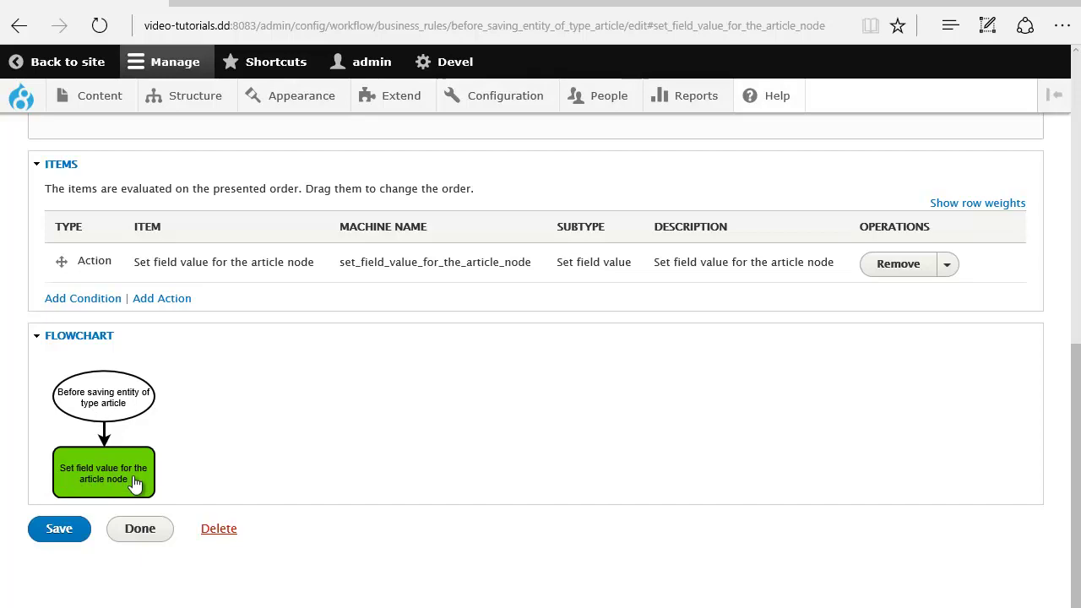
left_click(56, 528)
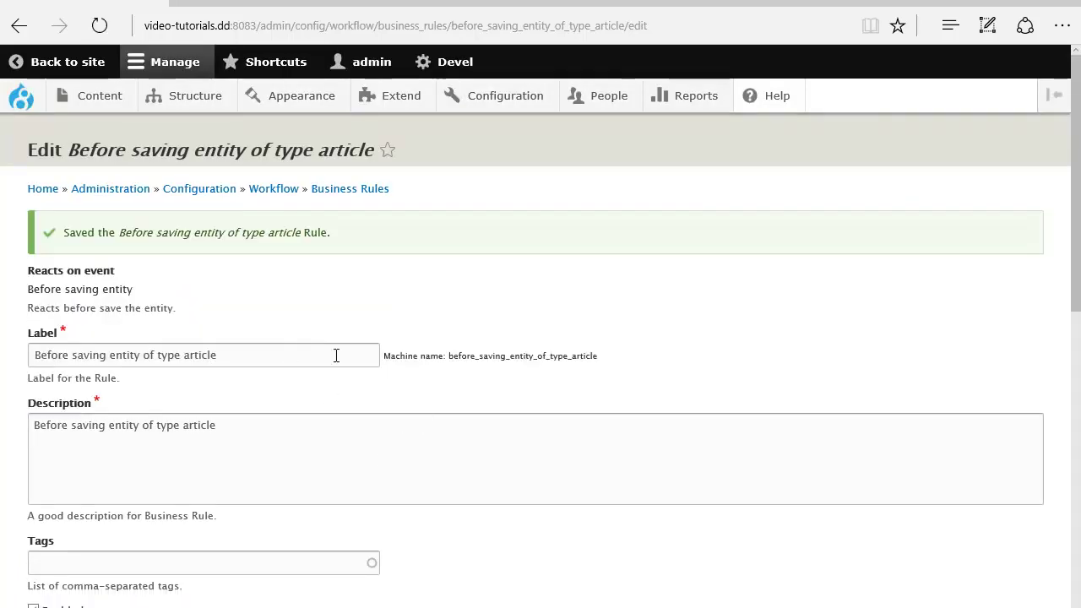
Start creating a new article and enter "This is the old title" as its title
mouse_move(76, 95)
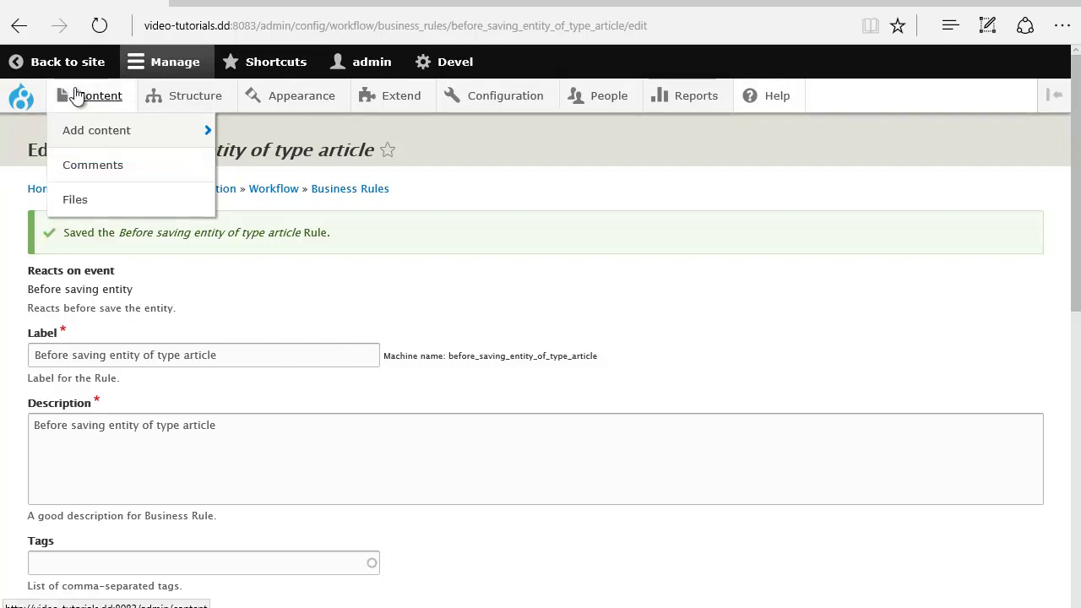
mouse_move(87, 128)
left_click(240, 133)
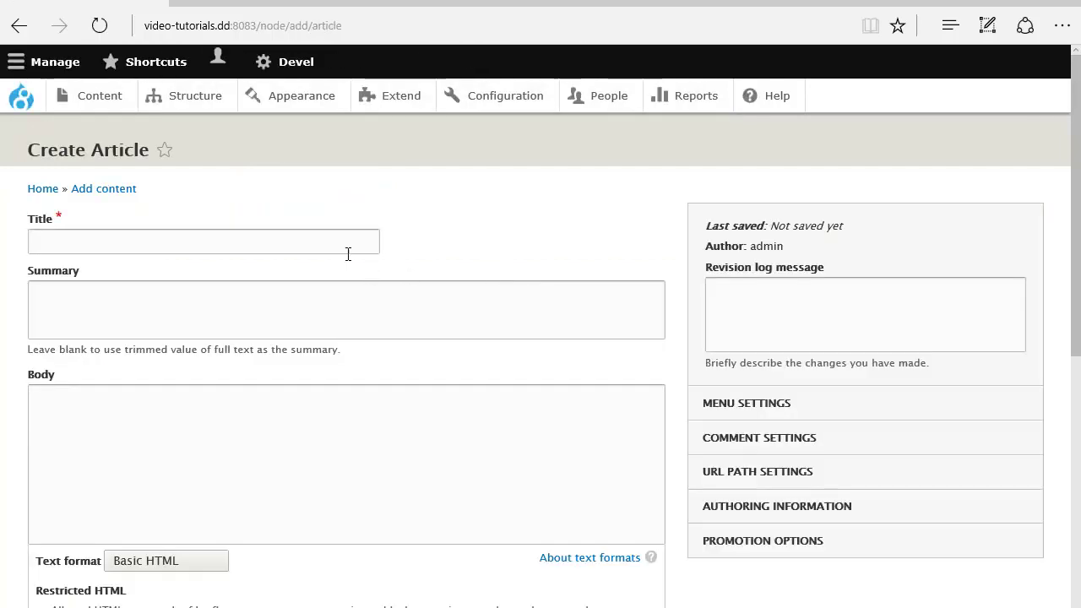
left_click(338, 245)
type("This i")
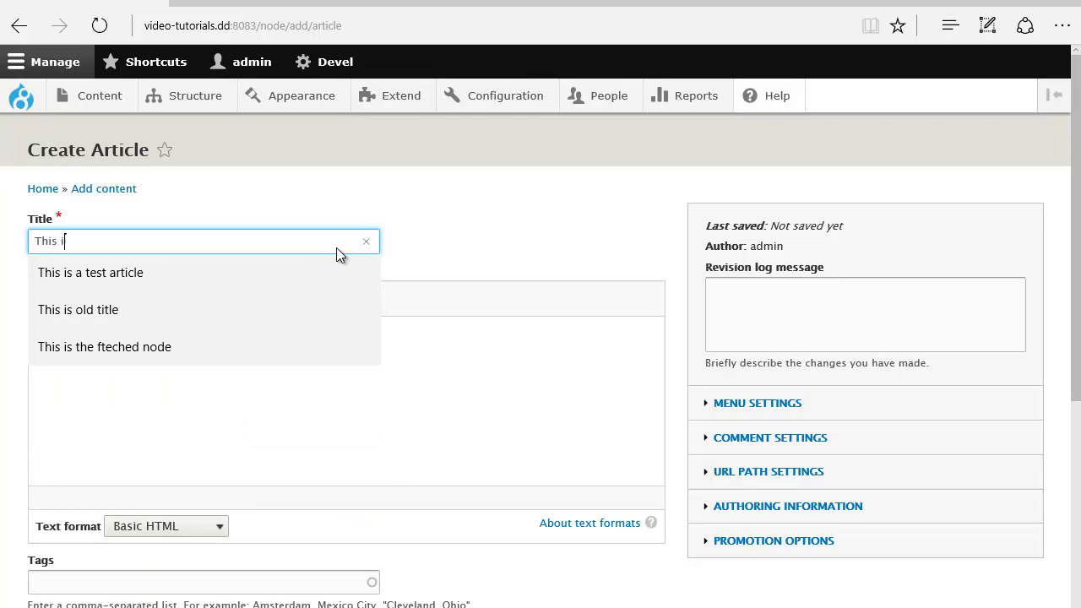
type("s the old title")
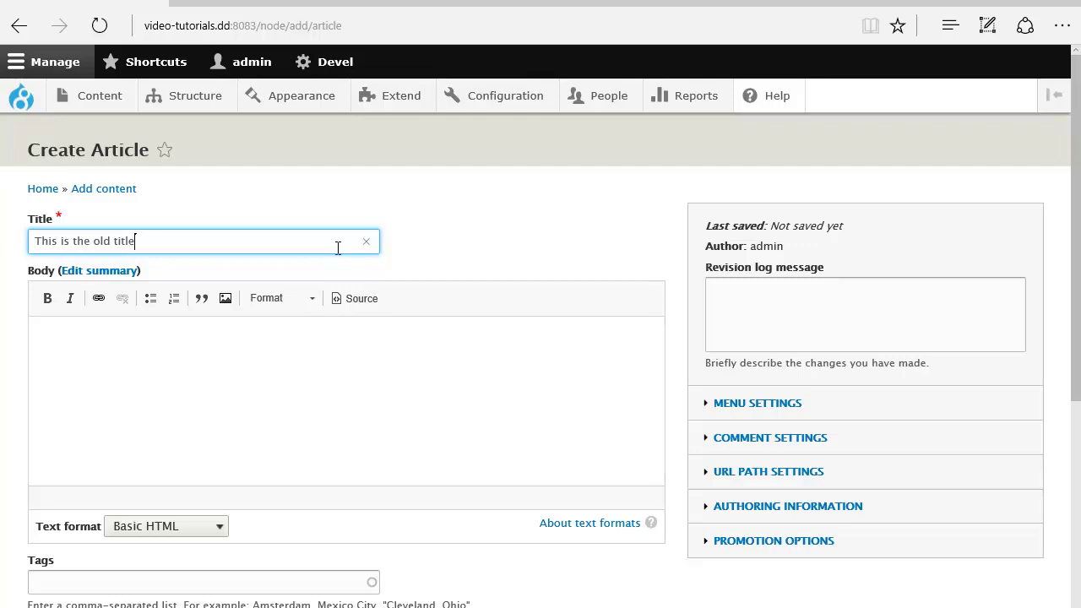
Enter "This is the new title" as the article's body text and save the article
left_click(292, 370)
type("Th")
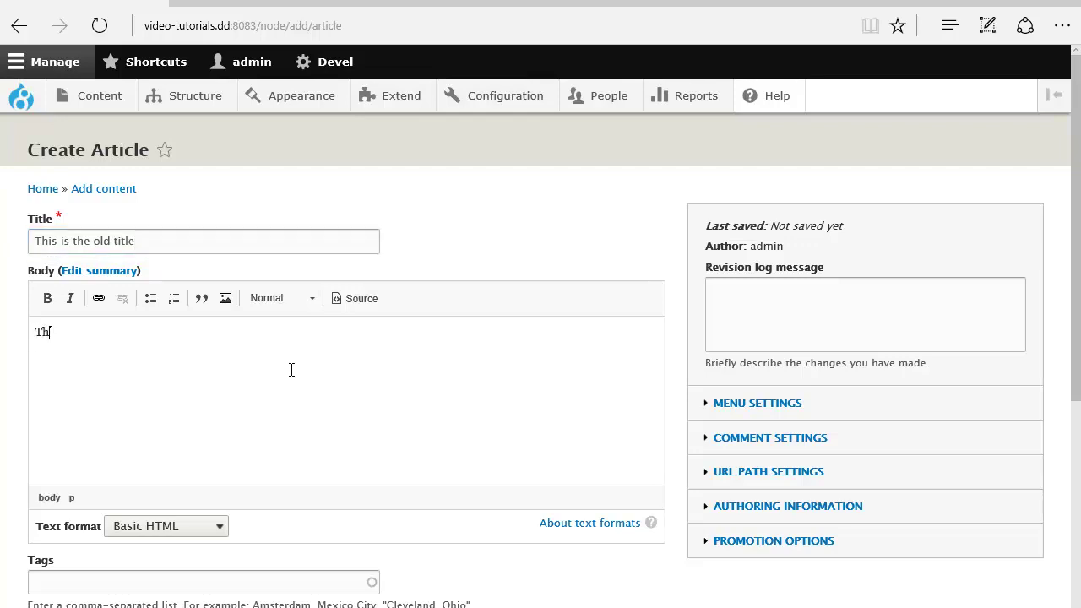
type("is is the new title")
left_click_drag(162, 335, 35, 332)
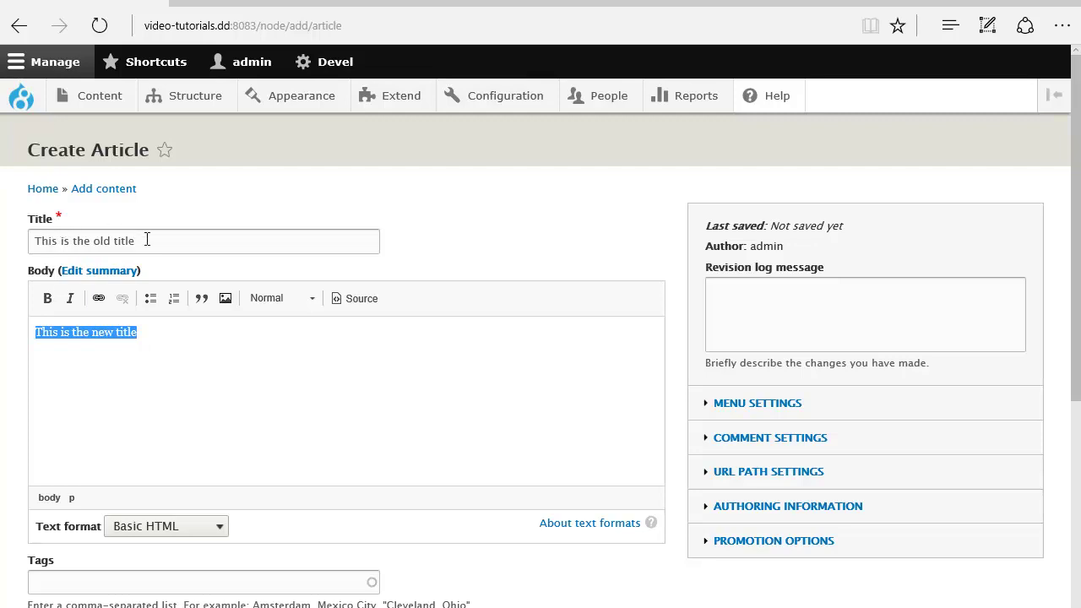
left_click_drag(147, 240, 34, 243)
scroll(436, 221, "down", 4)
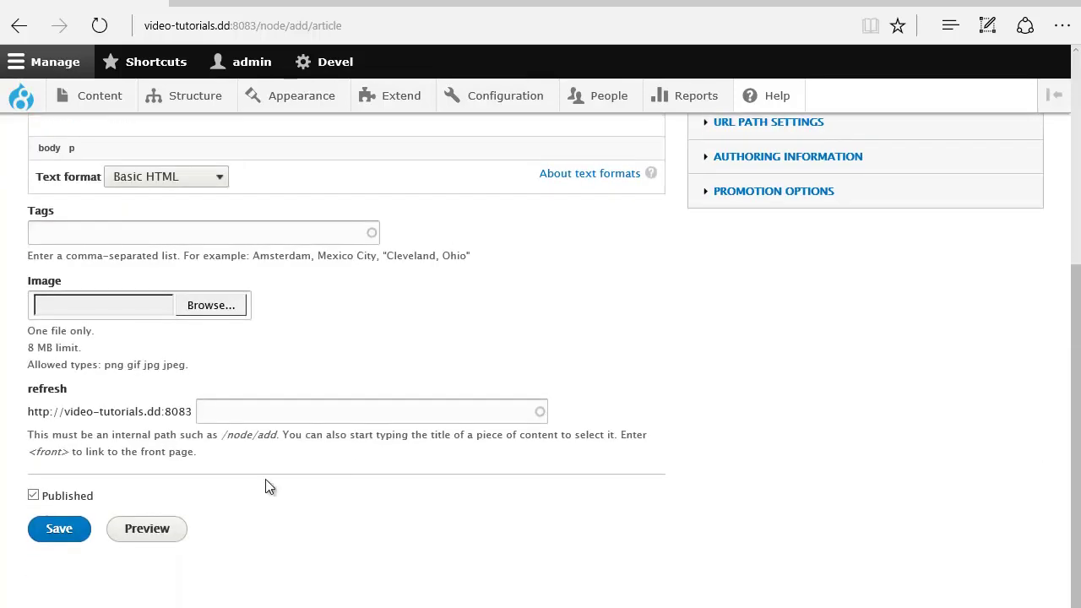
left_click(76, 529)
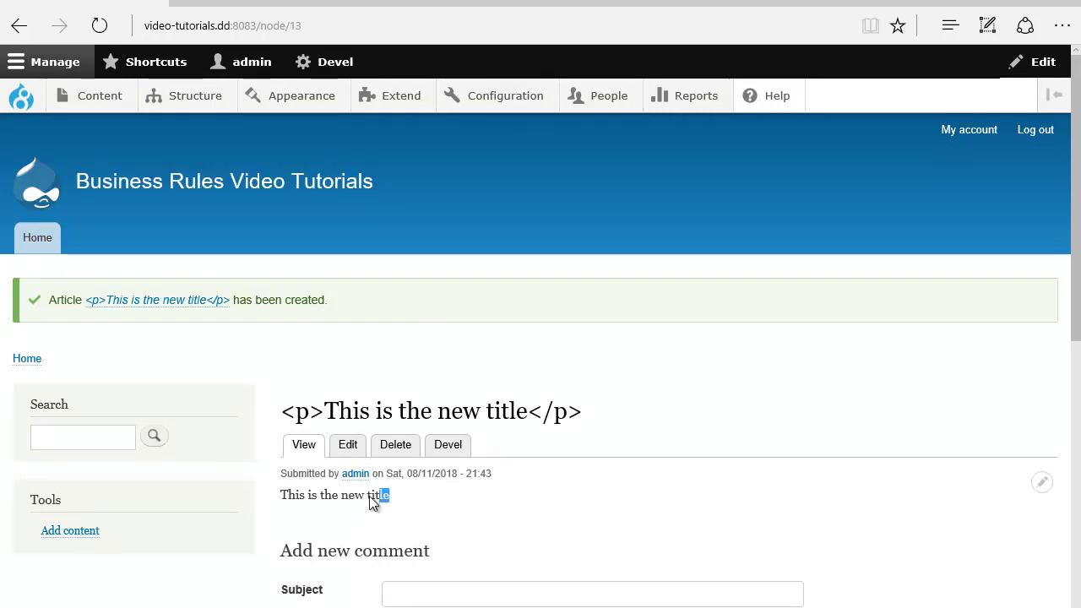
Compare the saved article's title with its body text, including any markup around the title
left_click_drag(401, 494, 296, 496)
left_click_drag(529, 414, 349, 412)
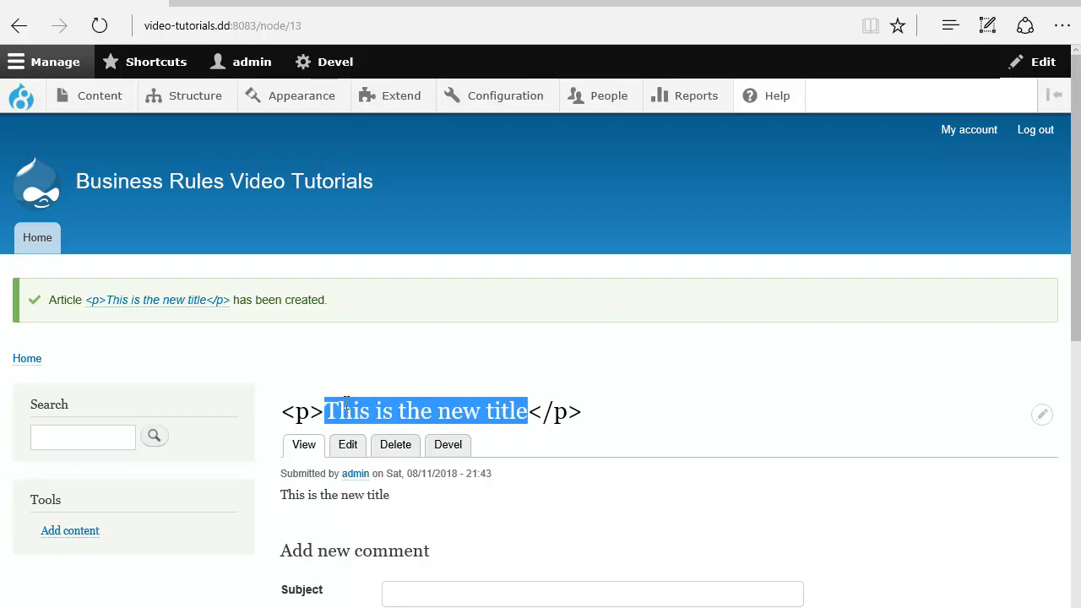
left_click_drag(397, 496, 330, 495)
left_click(545, 484)
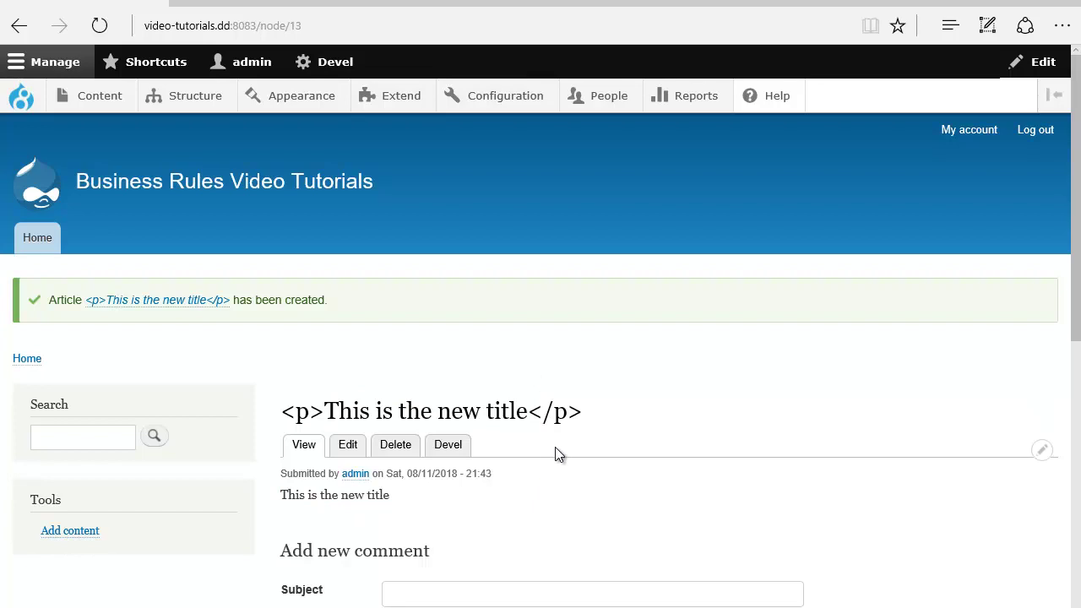
left_click_drag(324, 411, 281, 411)
left_click_drag(591, 414, 527, 413)
Open the article for editing and remove the <p> and </p> tags from its title, leaving "This is the new title"
left_click(349, 448)
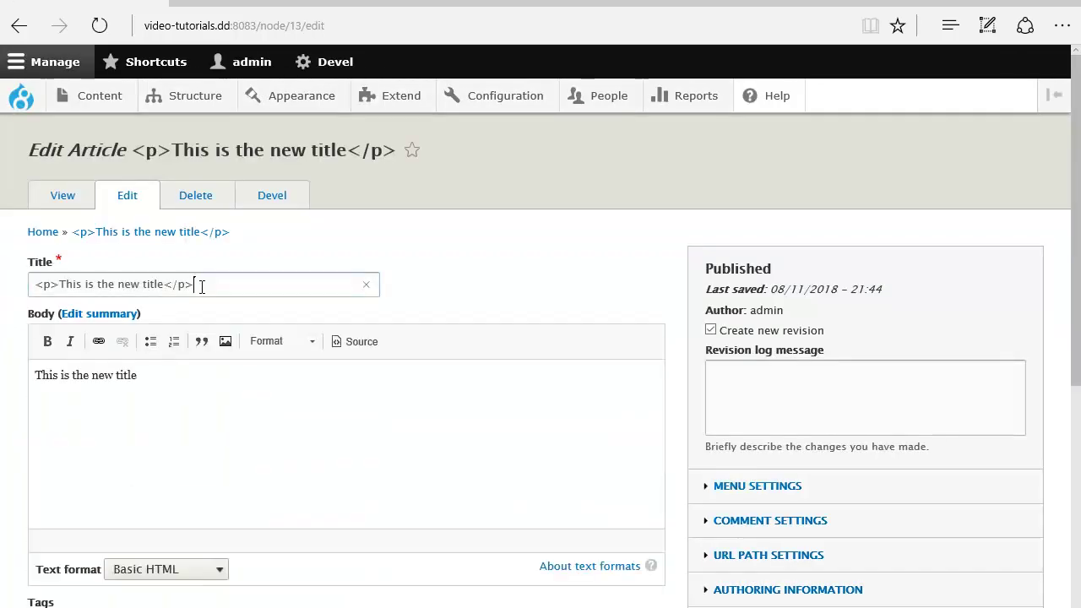
left_click_drag(164, 286, 195, 286)
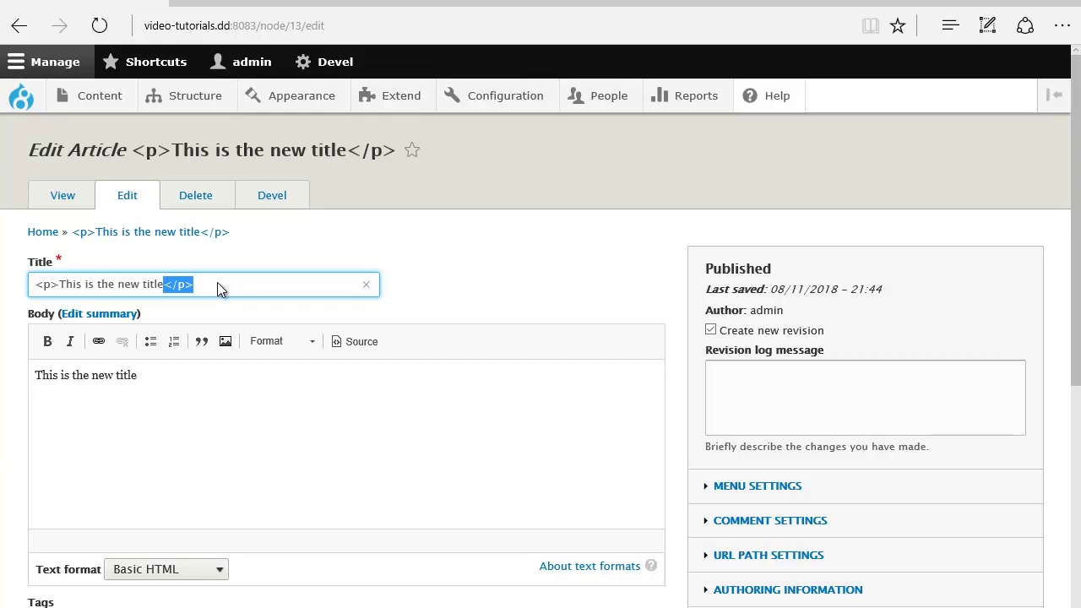
left_click(217, 284)
left_click_drag(217, 284, 169, 290)
key("Left")
key("Left")
key("Left")
key("Left")
key("Left")
key("Left")
key("Left")
key("Left")
key("Left")
key("Left")
key("Left")
key("Left")
key("Left")
key("Left")
key("Left")
key("Left")
key("Left")
key("Left")
key("Left")
key("Left")
key("Left")
key("BackSpace")
key("BackSpace")
key("BackSpace")
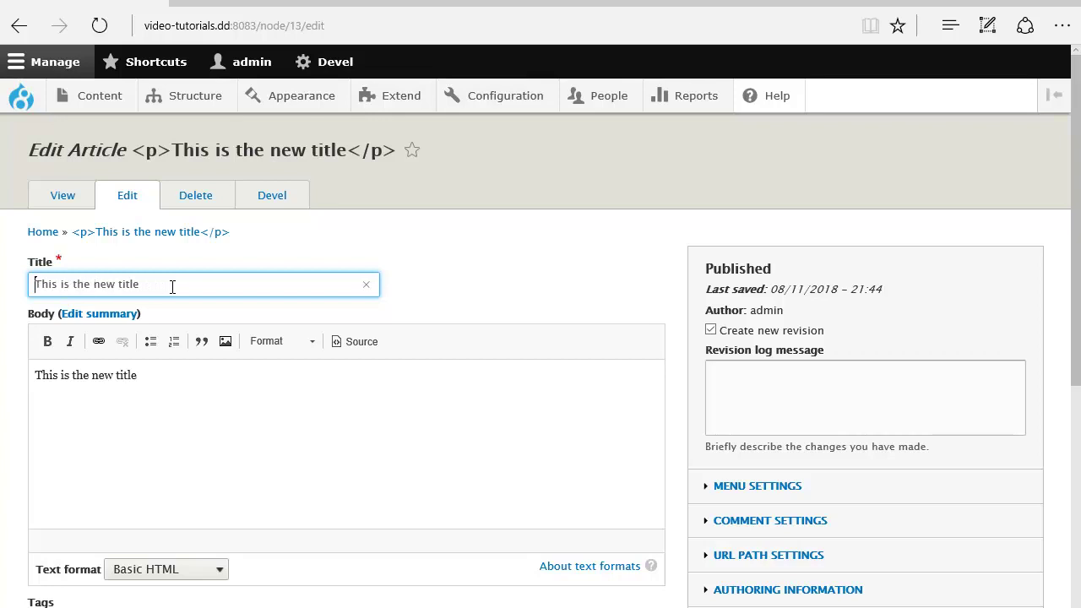